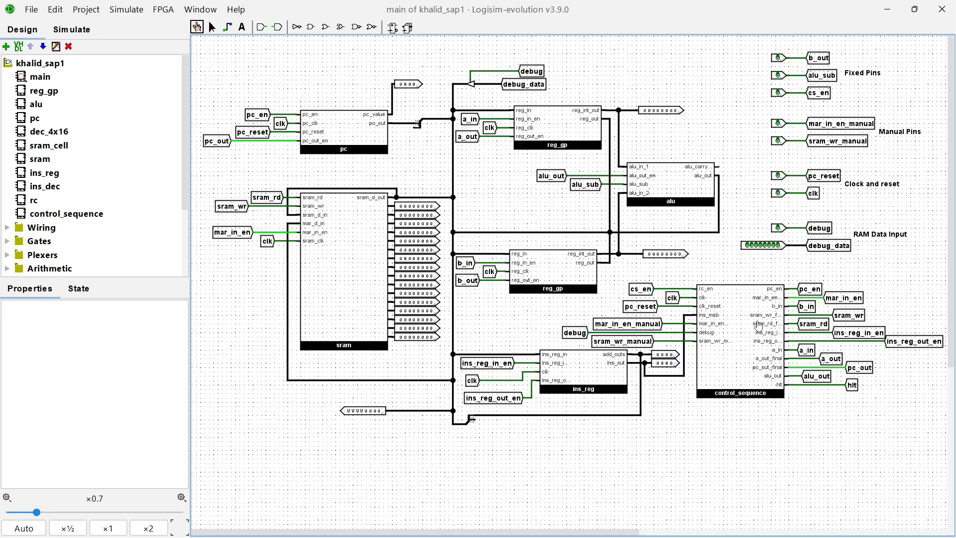
Examine the reg_gp, alu, pc, dec_4x16 and sram_cell subcircuits of the khalid_sap1 project one after another
double_click(57, 98)
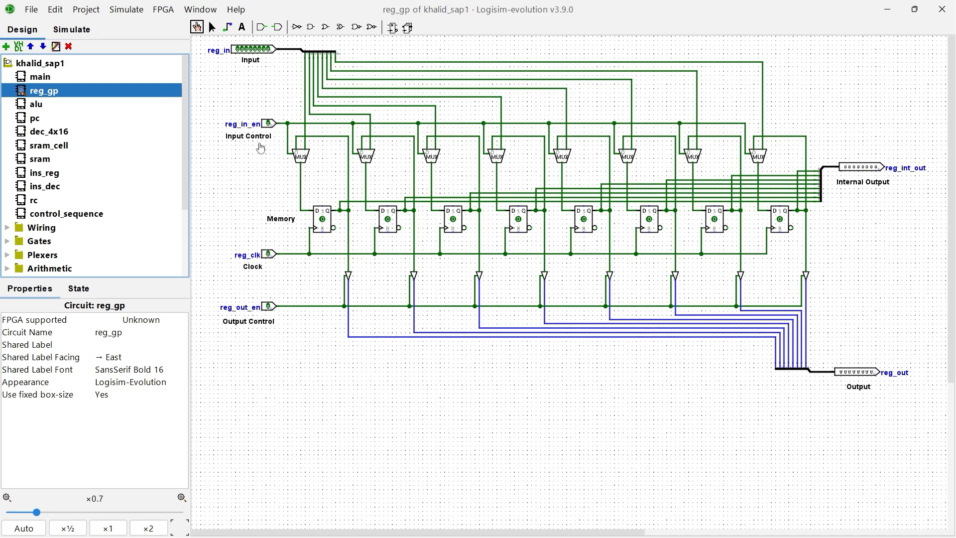
double_click(45, 107)
double_click(37, 120)
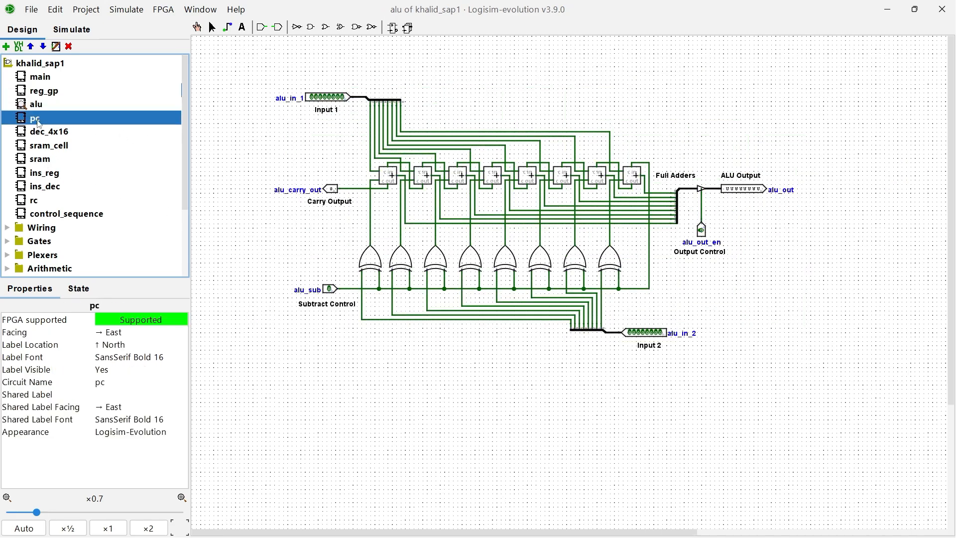
left_click(59, 140)
double_click(58, 139)
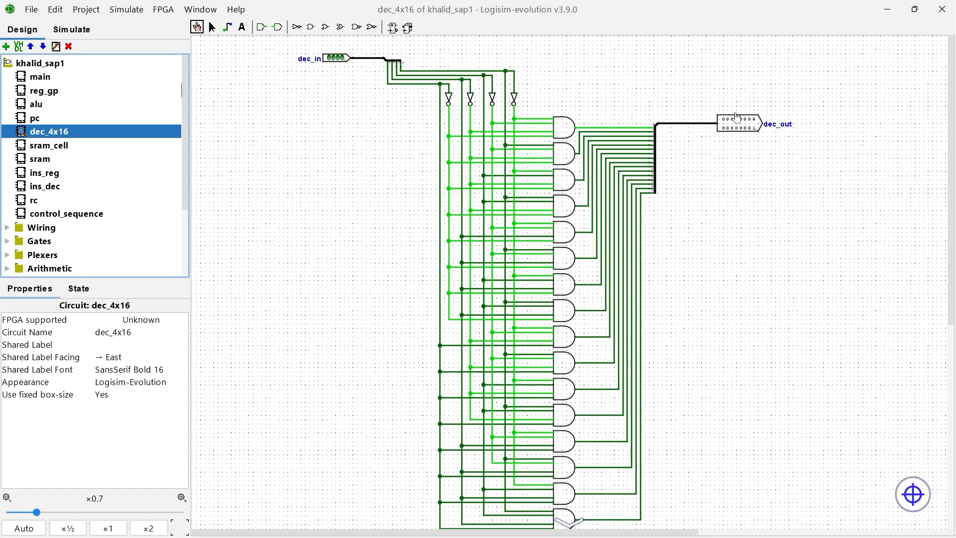
left_click(56, 149)
double_click(56, 148)
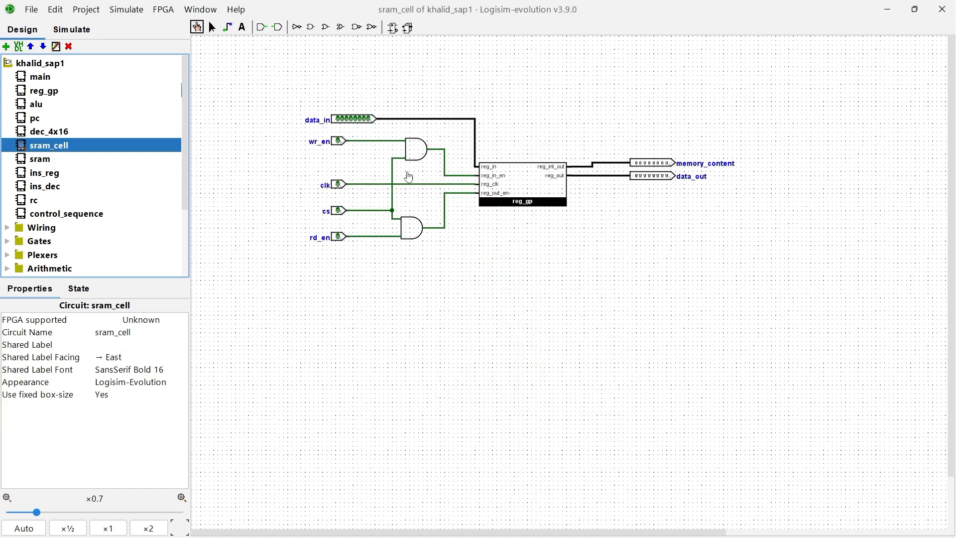
Open the sram subcircuit and inspect its address register, decoder and column of memory cells
left_click(62, 160)
double_click(53, 164)
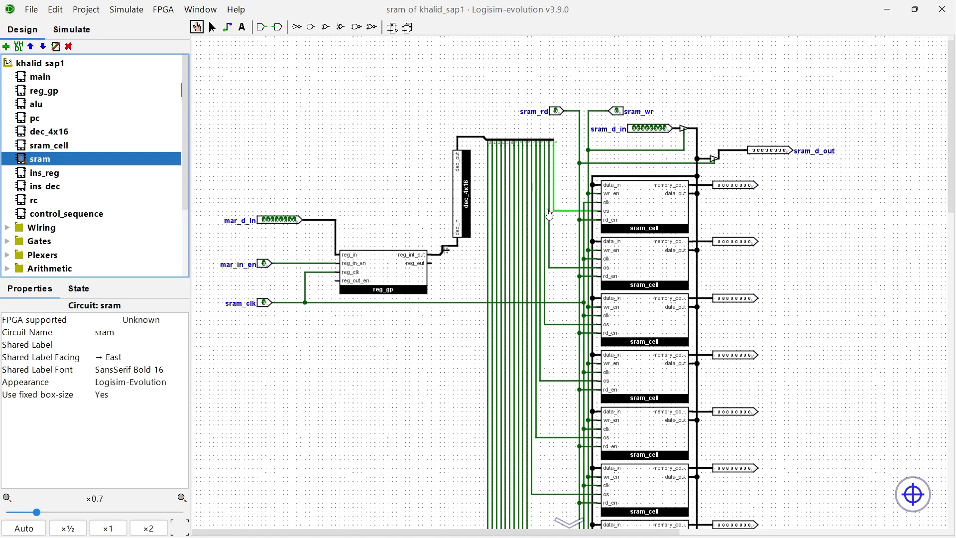
scroll(642, 288, "down", 10)
scroll(642, 287, "down", 15)
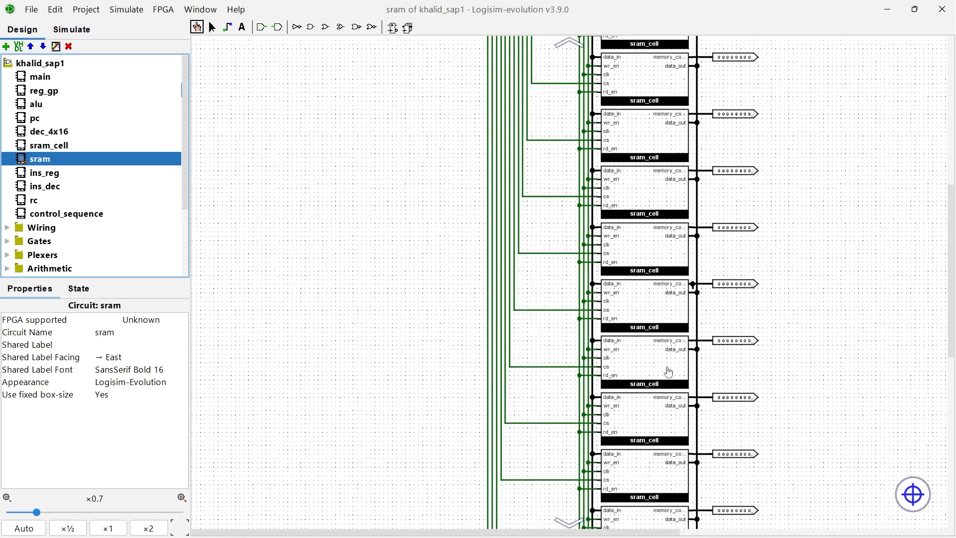
scroll(666, 372, "up", 20)
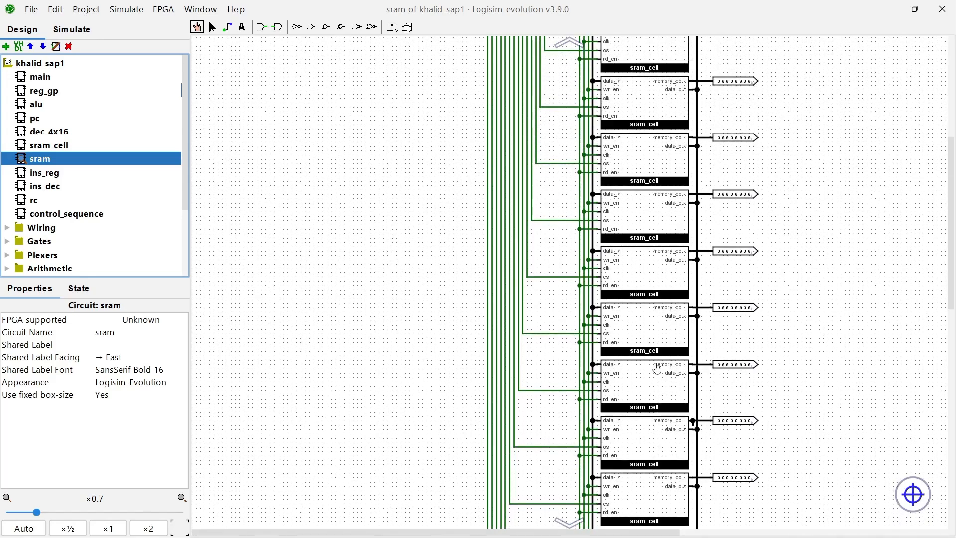
scroll(655, 367, "down", 3)
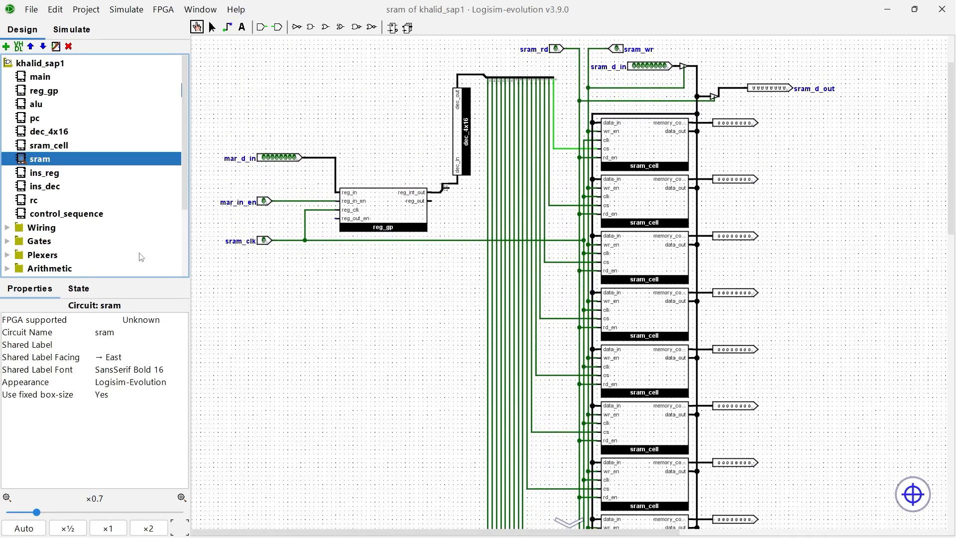
Examine the ins_reg, ins_dec, rc and control_sequence subcircuits in turn
double_click(45, 173)
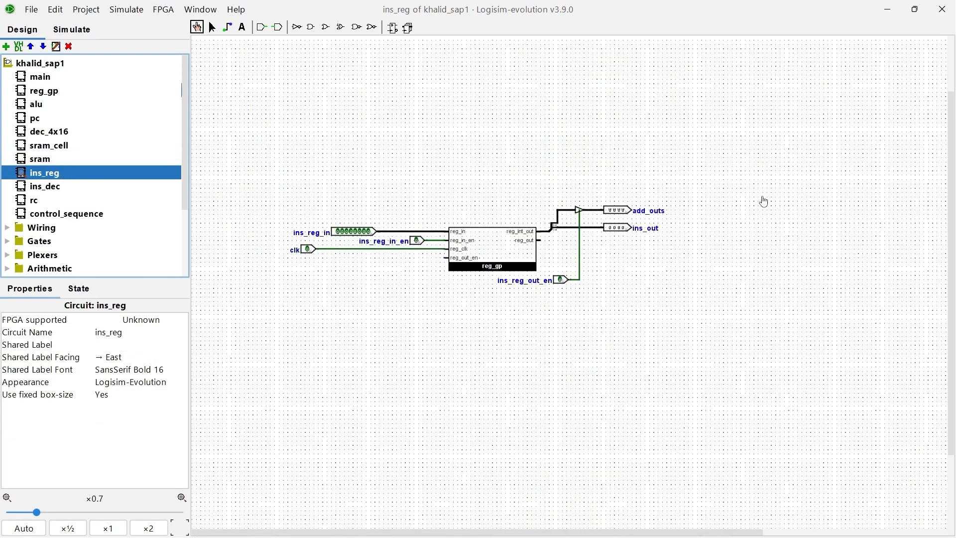
double_click(59, 189)
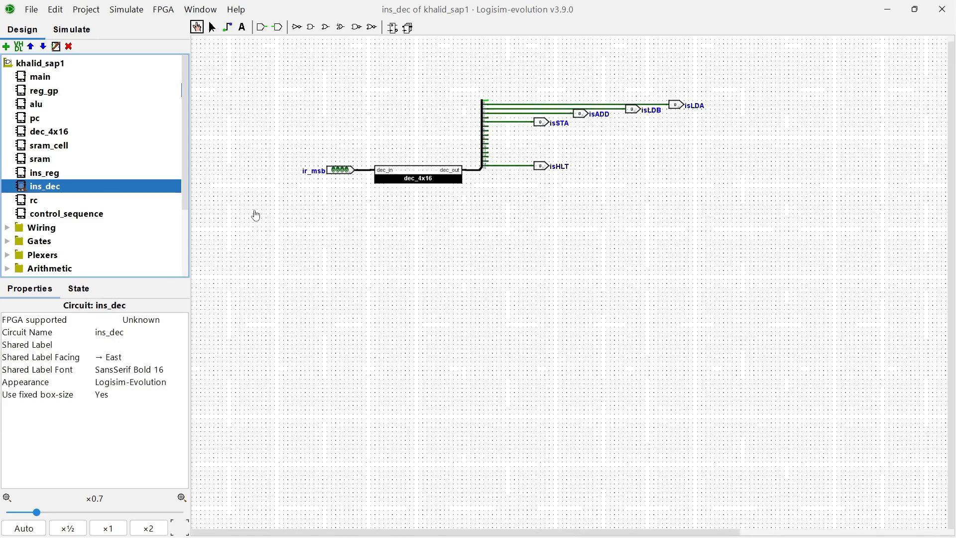
left_click(49, 202)
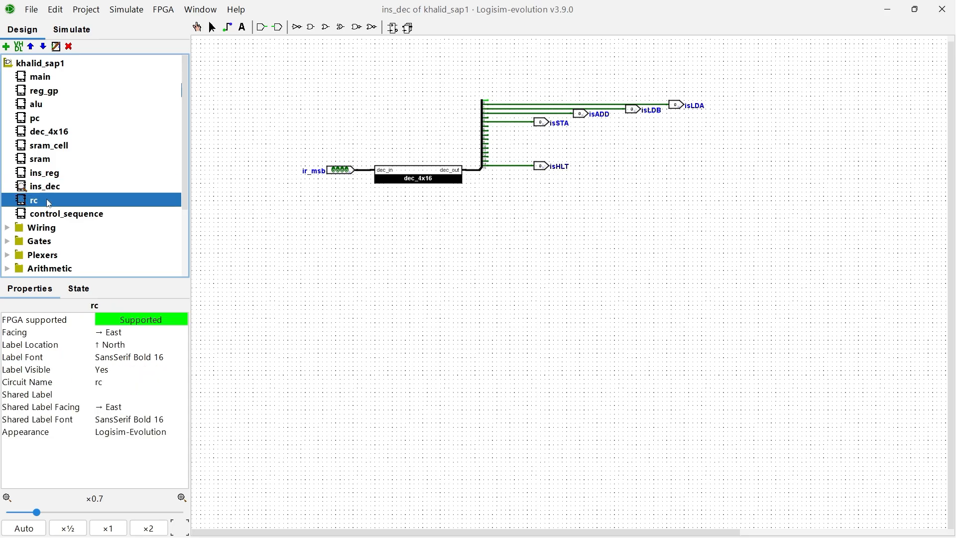
double_click(42, 203)
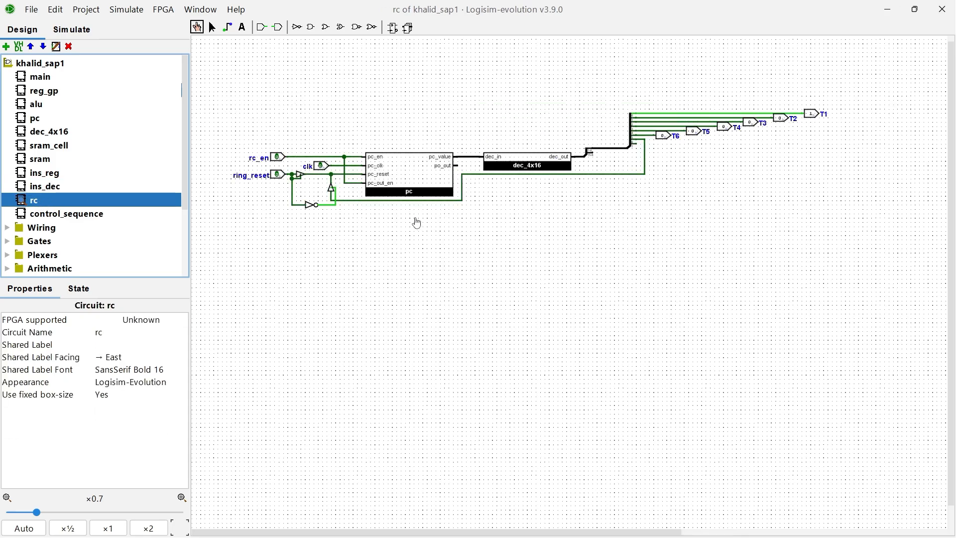
double_click(43, 220)
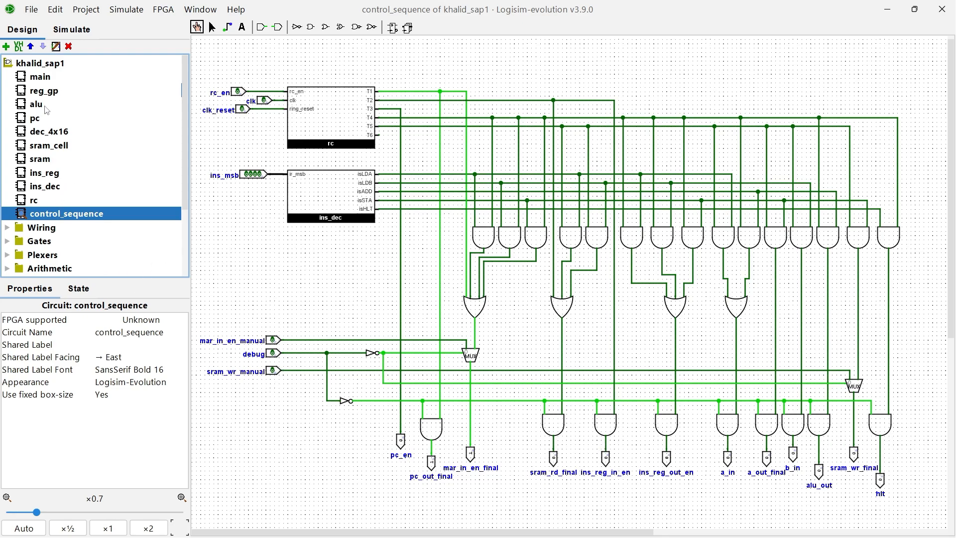
Return to the main circuit, collapse the project side pane and enlarge the circuit to fill the canvas
left_click(59, 80)
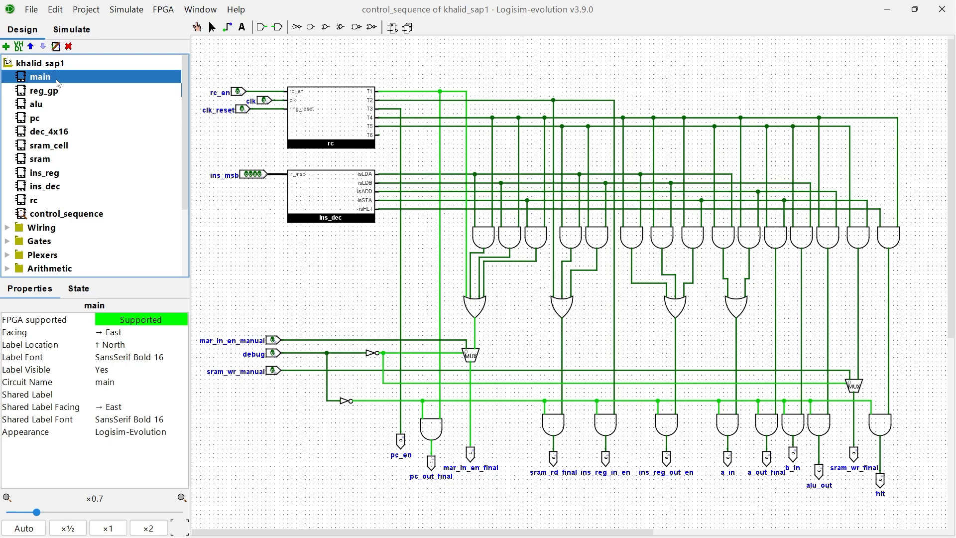
double_click(50, 80)
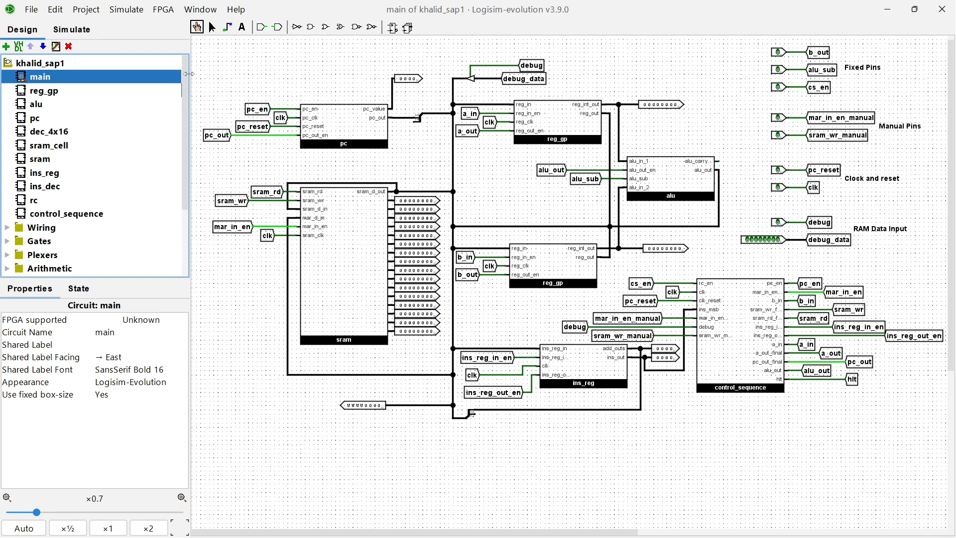
left_click_drag(189, 74, 8, 81)
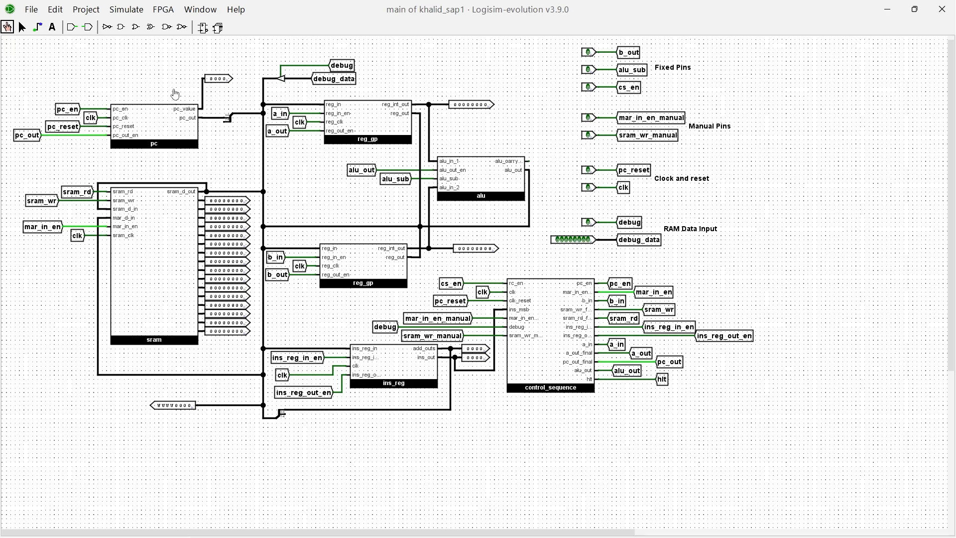
scroll(404, 137, "up", 2)
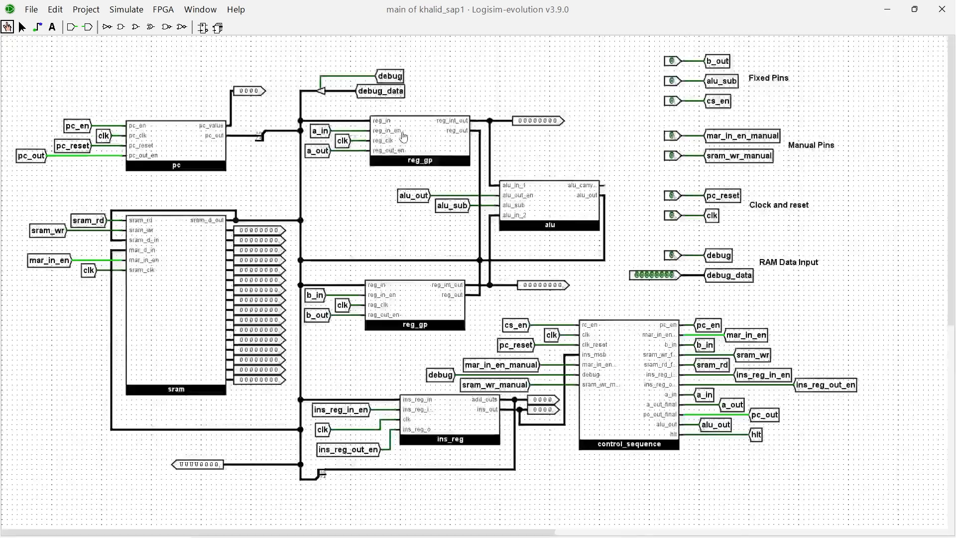
scroll(558, 219, "up", 1)
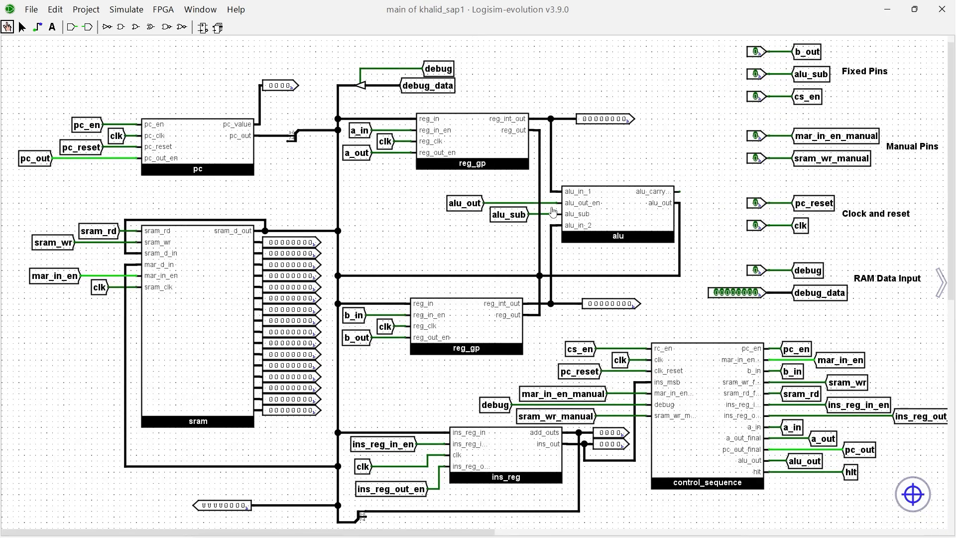
scroll(554, 213, "down", 1)
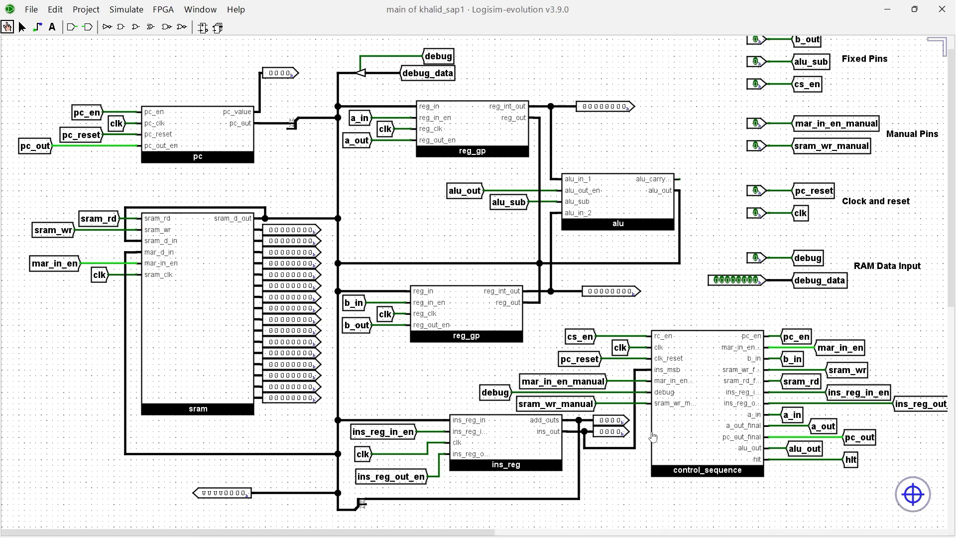
scroll(529, 389, "up", 1)
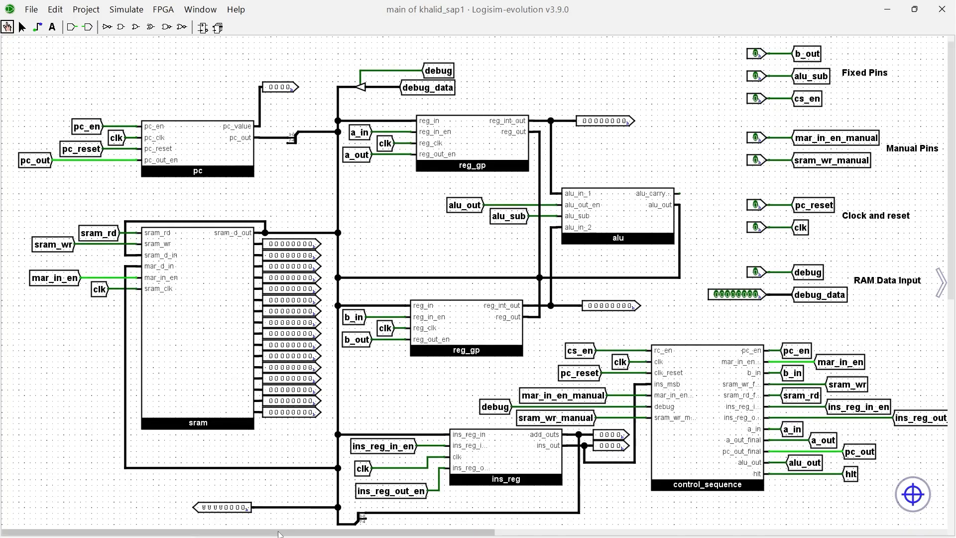
left_click_drag(278, 533, 289, 534)
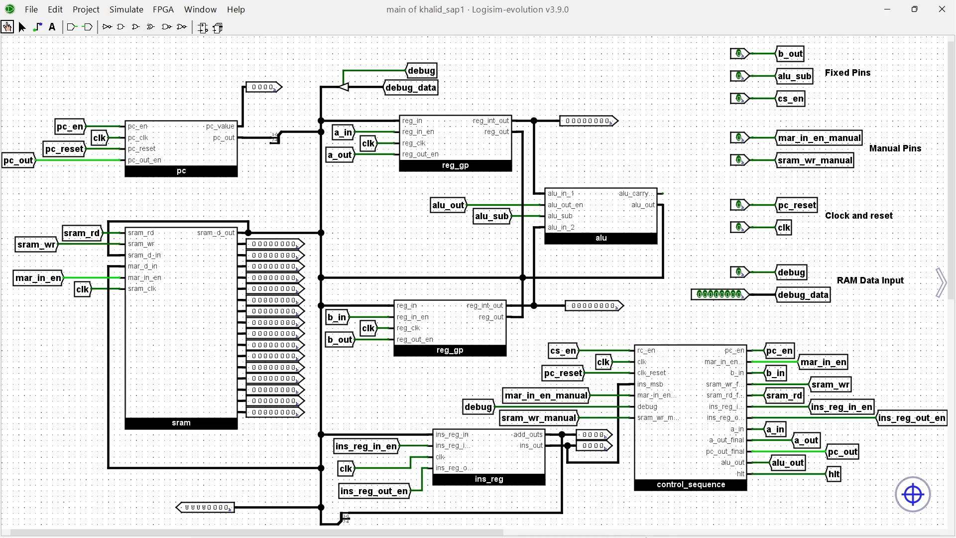
Switch to the image 1geko7.png in Photos, review the program and RAM data tables, and return to Logisim-evolution
left_click(690, 523)
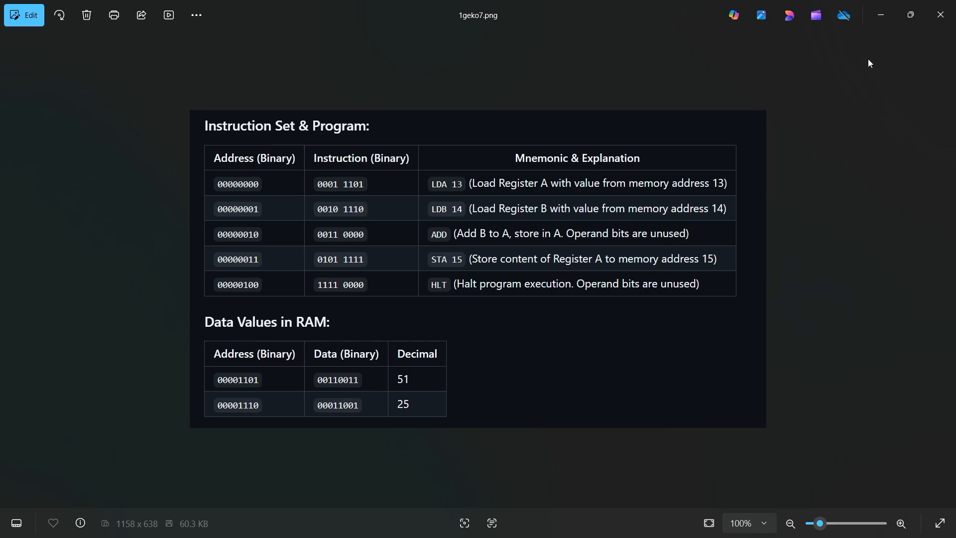
left_click(881, 16)
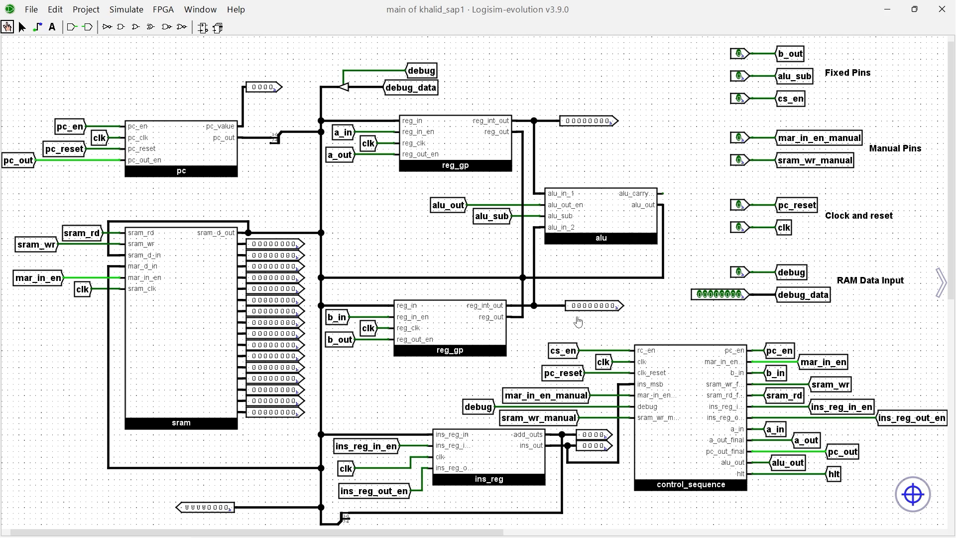
Set the cs_en and debug pins to 1, and pulse pc_reset on and off to reset the program counter
left_click(741, 100)
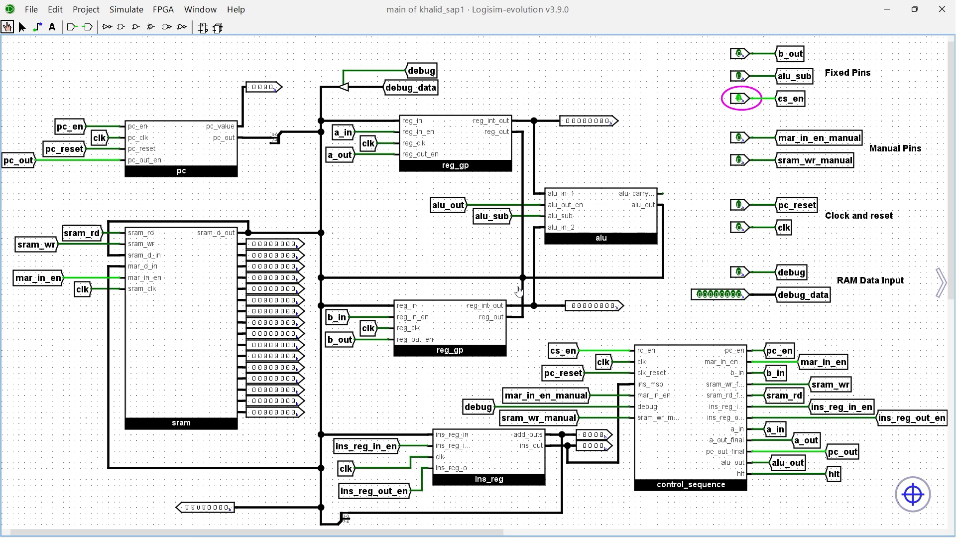
left_click(741, 272)
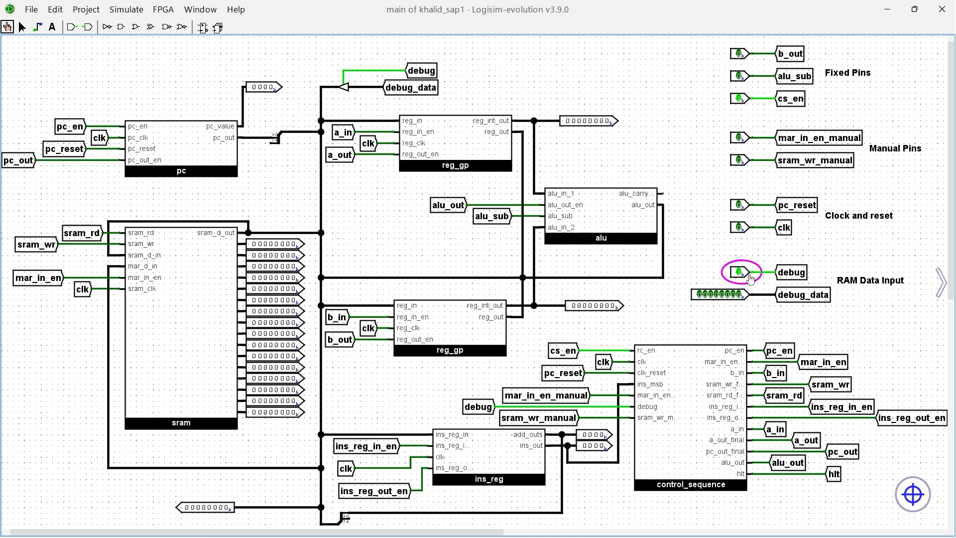
left_click(740, 204)
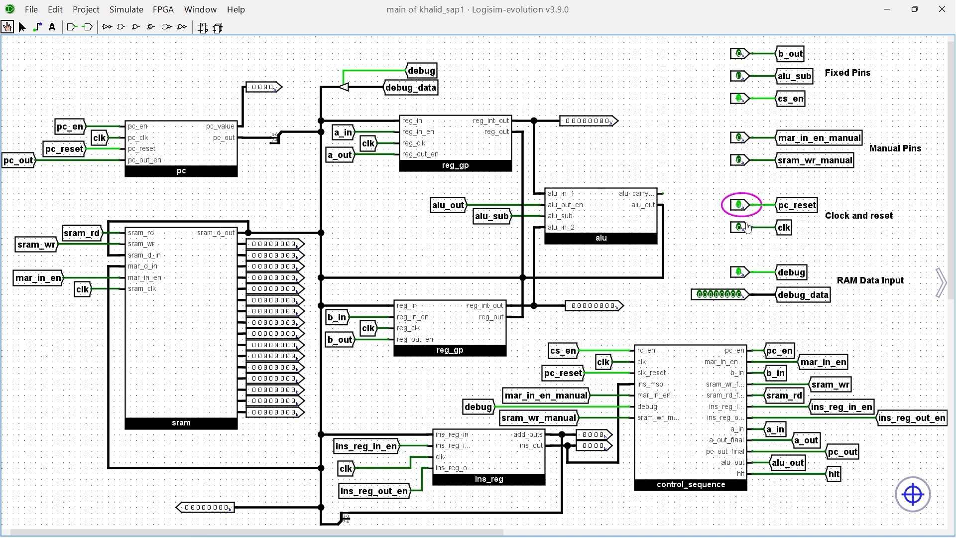
left_click(742, 206)
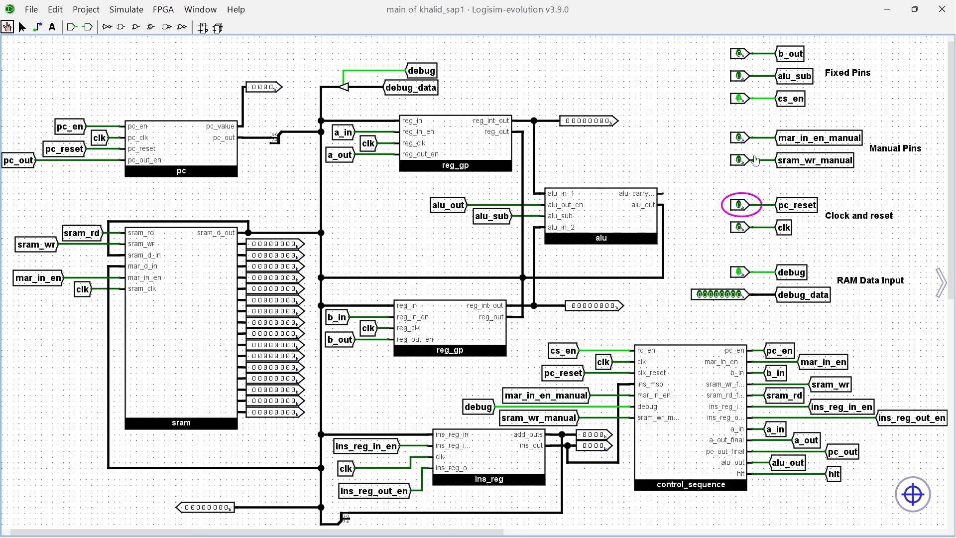
Load address 00000000 into the memory address register by enabling mar_in_en_manual, pulsing clk once, and disabling the pin again
left_click(741, 138)
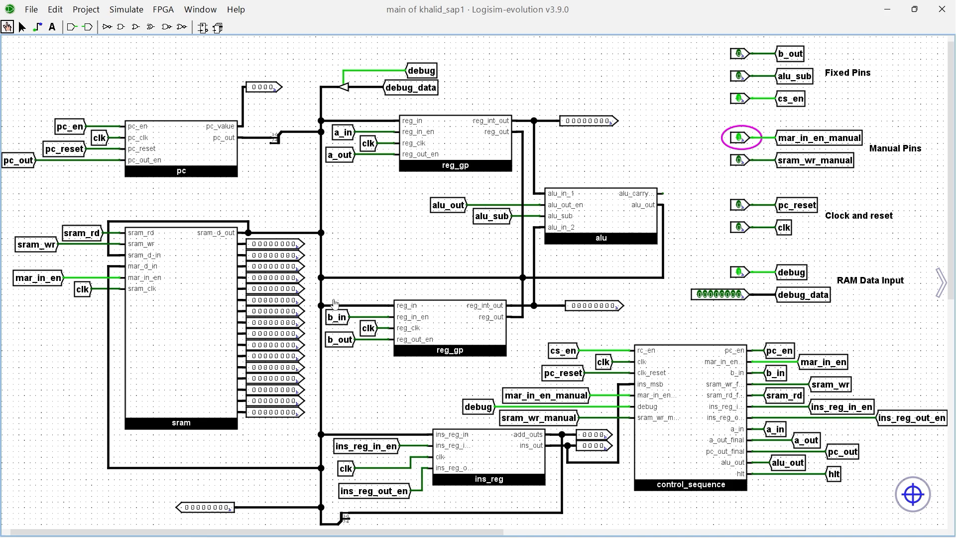
left_click(740, 227)
left_click(740, 227)
left_click(740, 139)
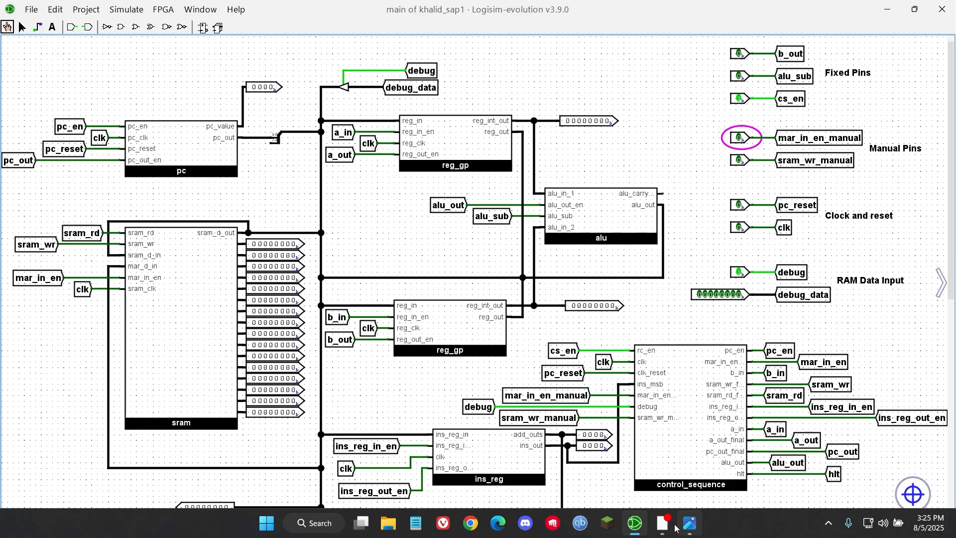
Set debug_data to the LDA 13 instruction 00011101 from the program table and write it to RAM with sram_wr_manual and a clk pulse
left_click(689, 523)
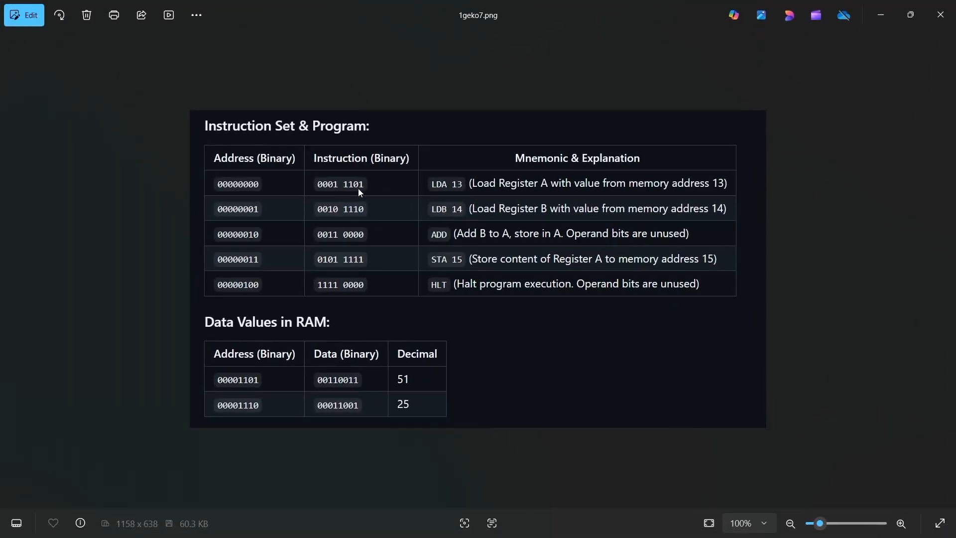
left_click(881, 14)
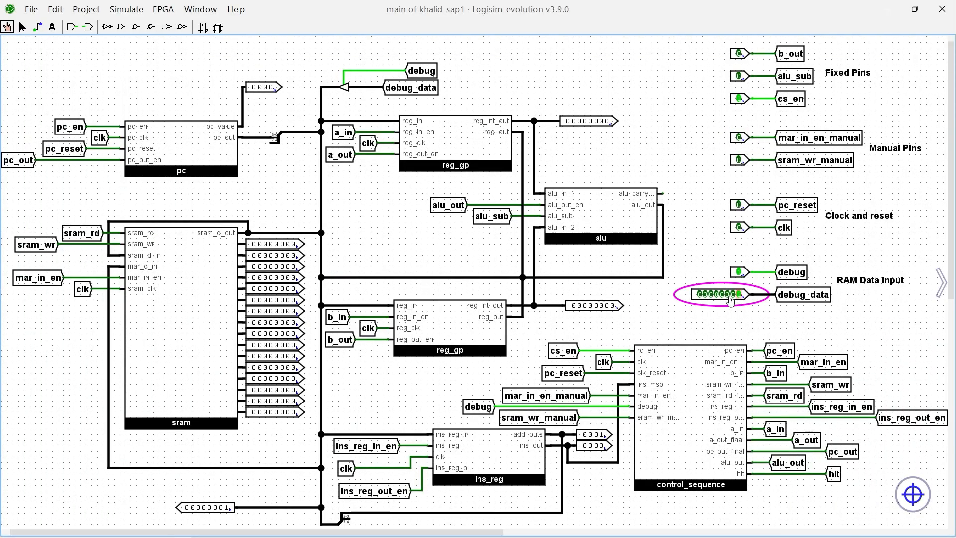
left_click(727, 294)
left_click(721, 294)
left_click(717, 294)
left_click(737, 163)
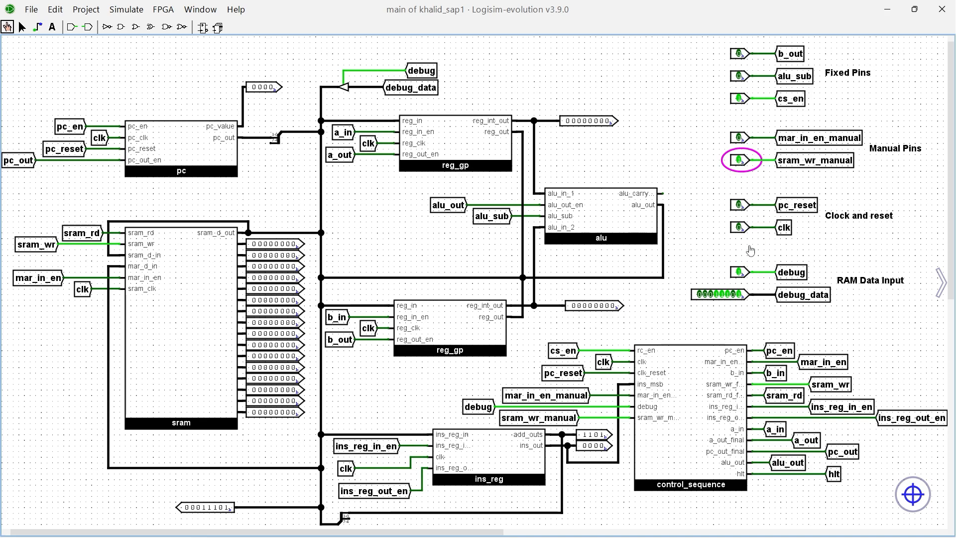
double_click(740, 227)
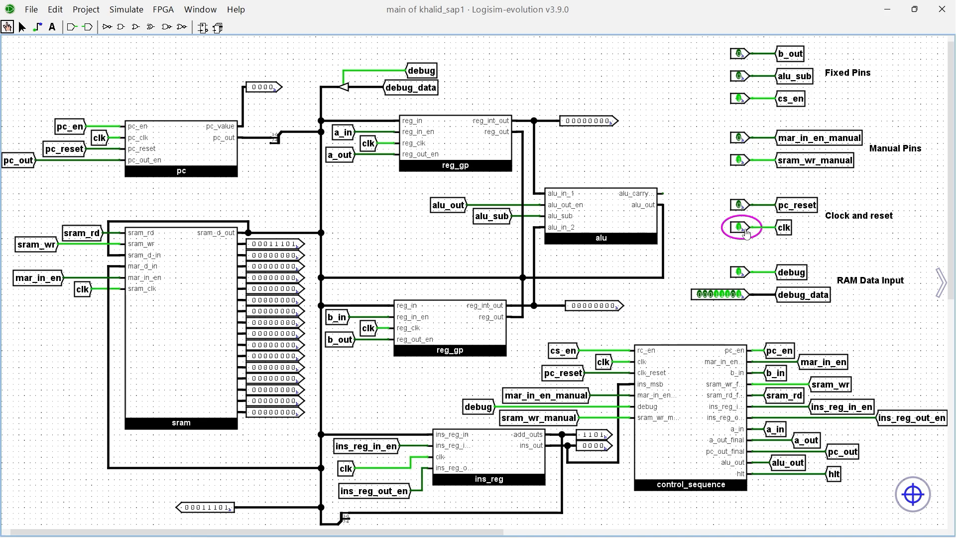
left_click(740, 160)
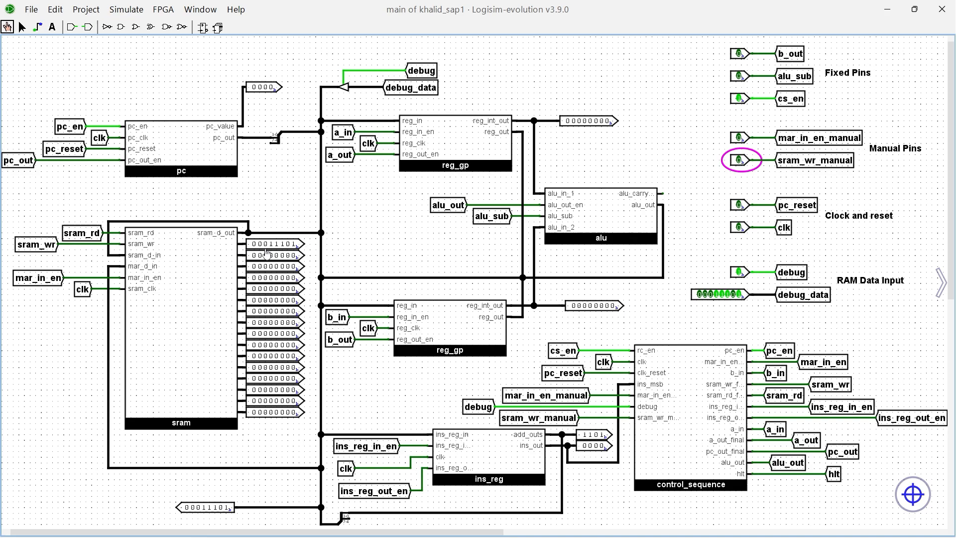
Set debug_data to address 00000001 and load it into the memory address register with mar_in_en_manual and one clk pulse
left_click(730, 296)
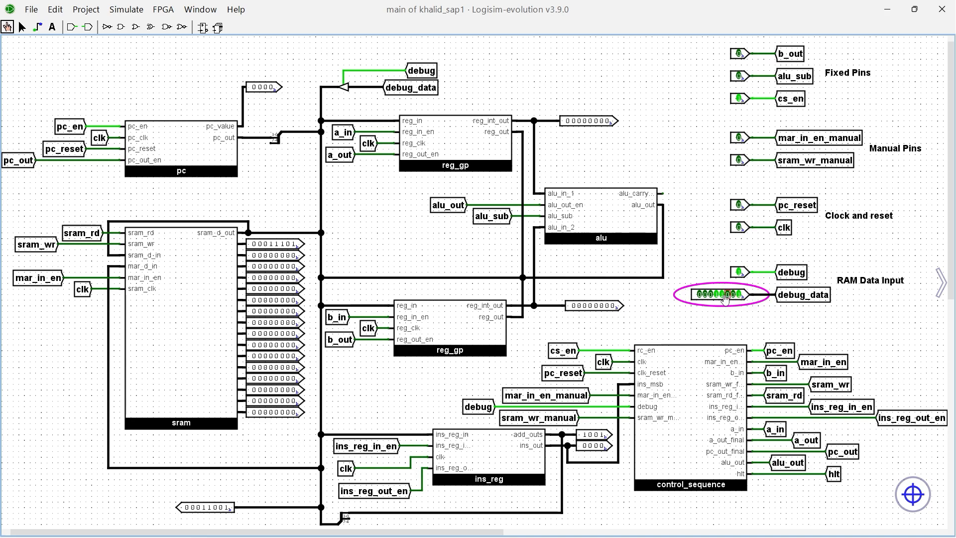
left_click(722, 295)
left_click(716, 294)
left_click(734, 140)
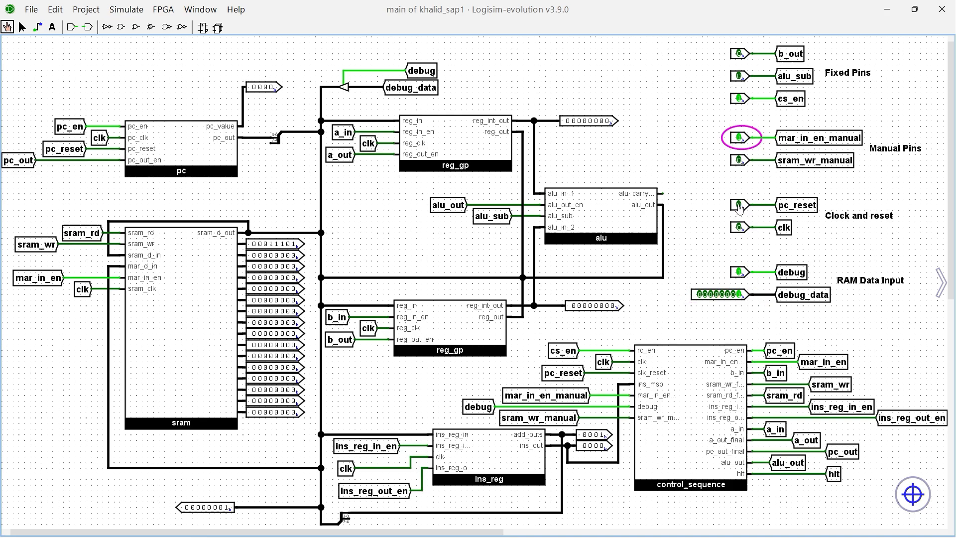
left_click(732, 228)
left_click(733, 229)
left_click(735, 139)
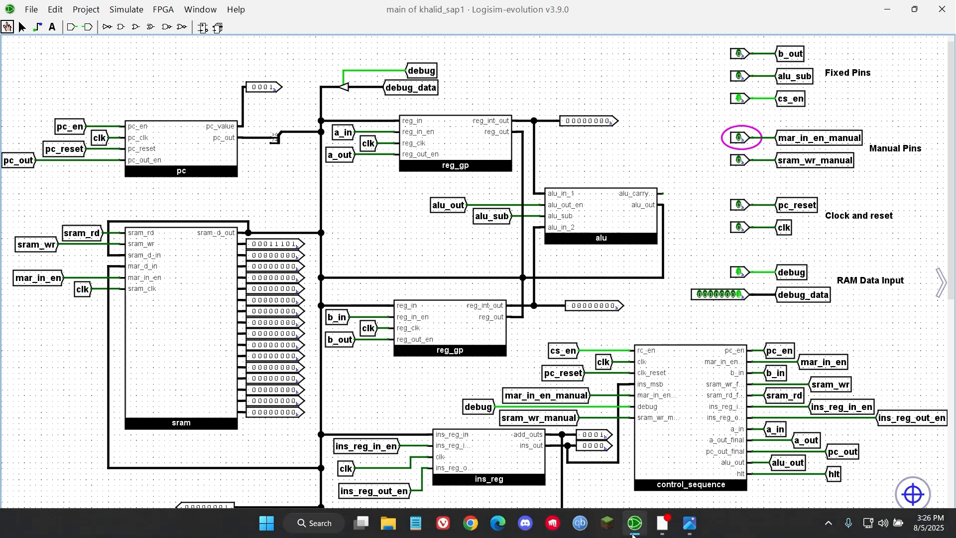
Check the LDB 14 instruction in Photos, set debug_data to 00101110, and write it to RAM with sram_wr_manual and a clk pulse
left_click(691, 524)
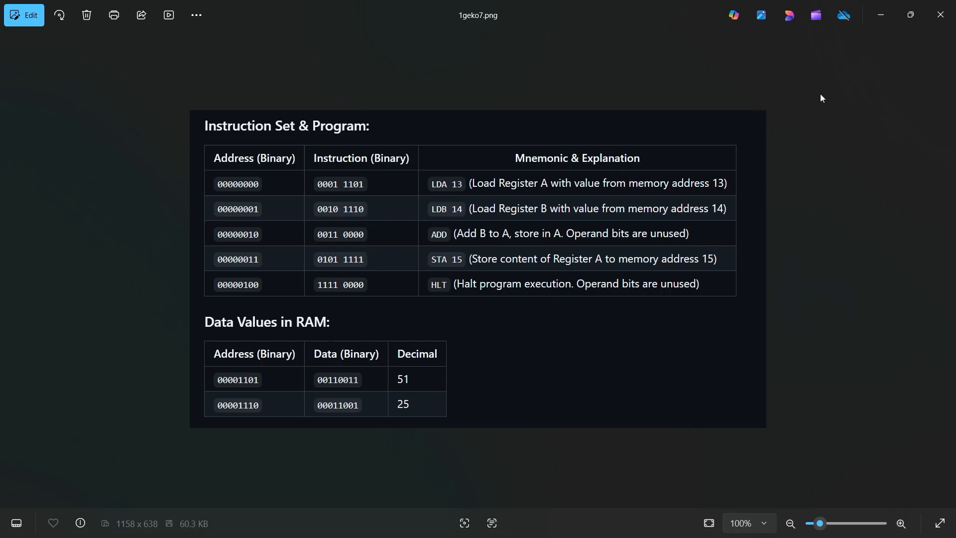
left_click(881, 19)
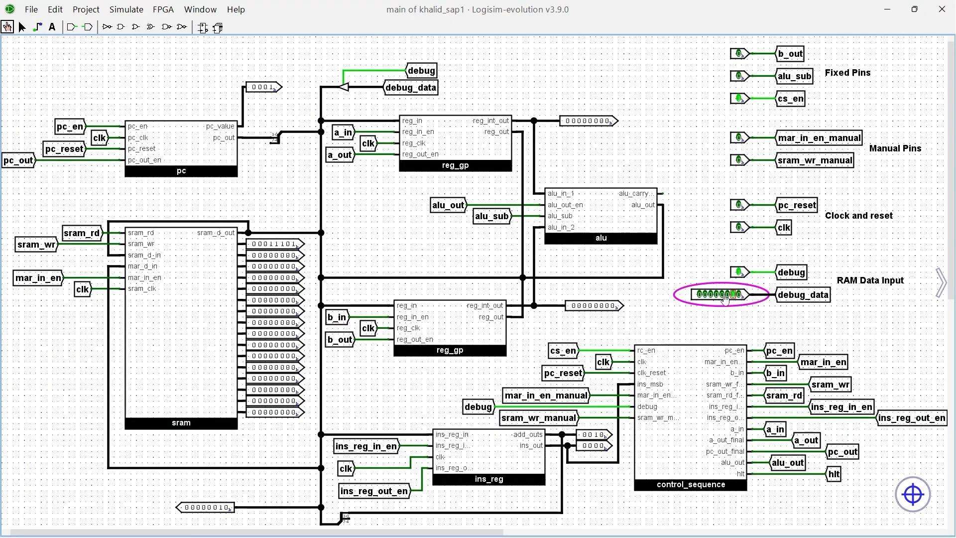
left_click(727, 294)
left_click(722, 295)
left_click(711, 296)
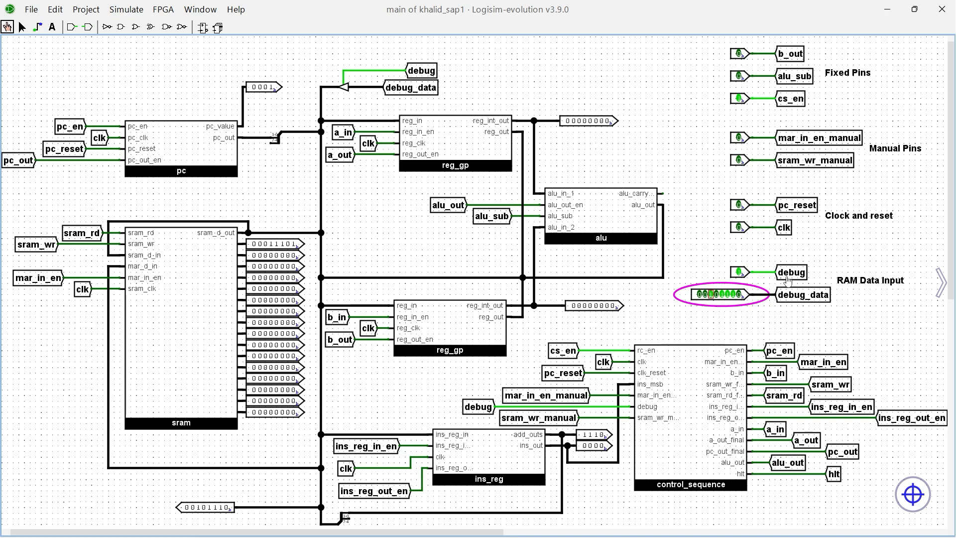
left_click(740, 160)
left_click(739, 227)
left_click(739, 228)
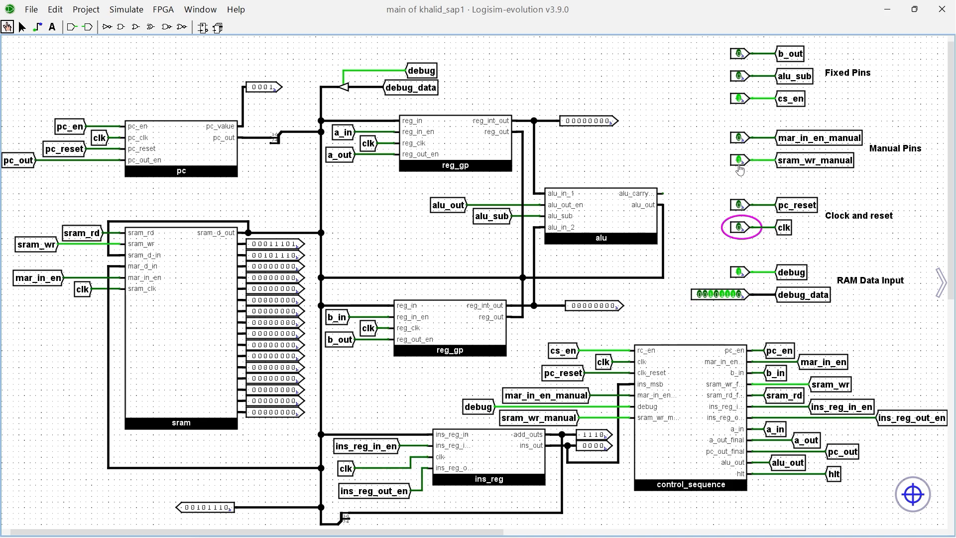
left_click(739, 160)
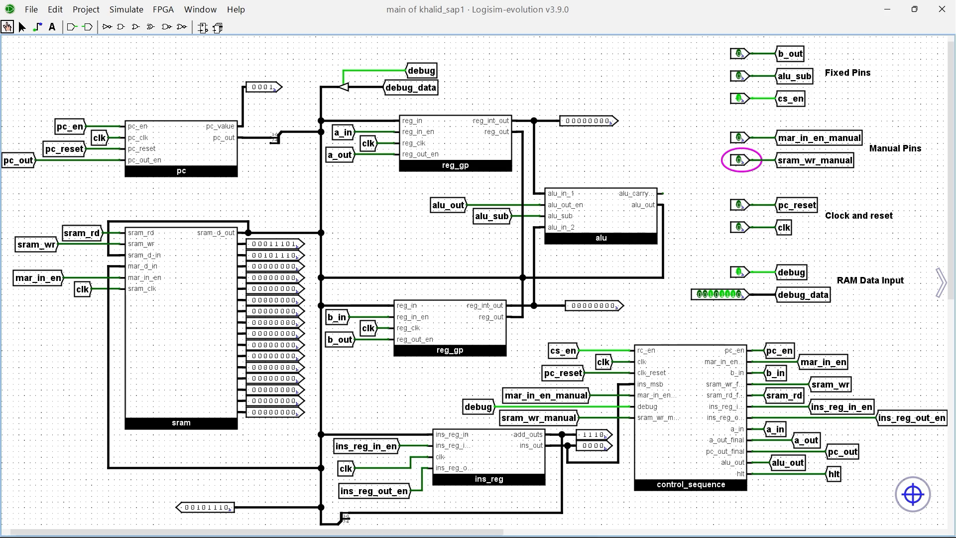
Set debug_data to address 00000010 and load it into the memory address register with mar_in_en_manual and a clk pulse
left_click(729, 297)
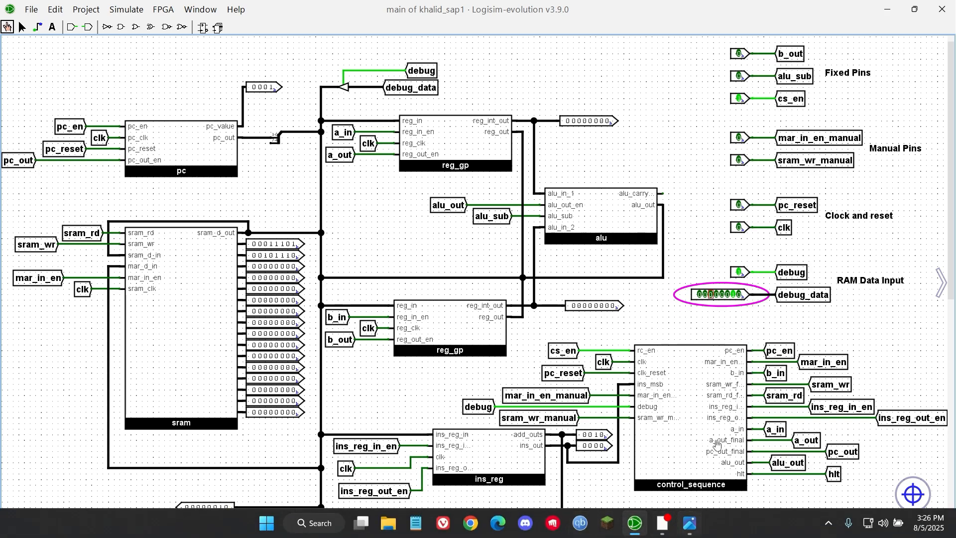
double_click(740, 228)
left_click(739, 138)
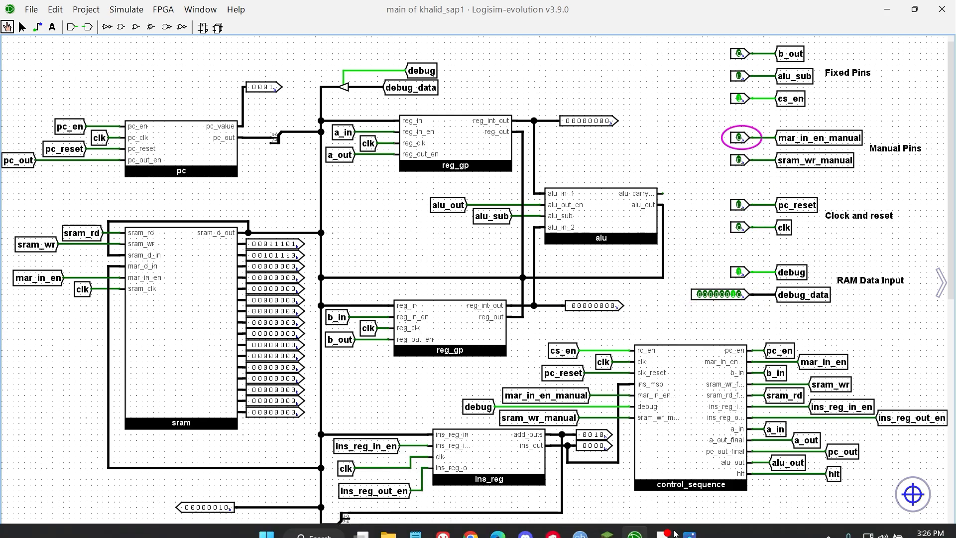
Check the ADD instruction in Photos, set debug_data to 00110000, and write it to RAM with sram_wr_manual and a clk pulse
left_click(695, 530)
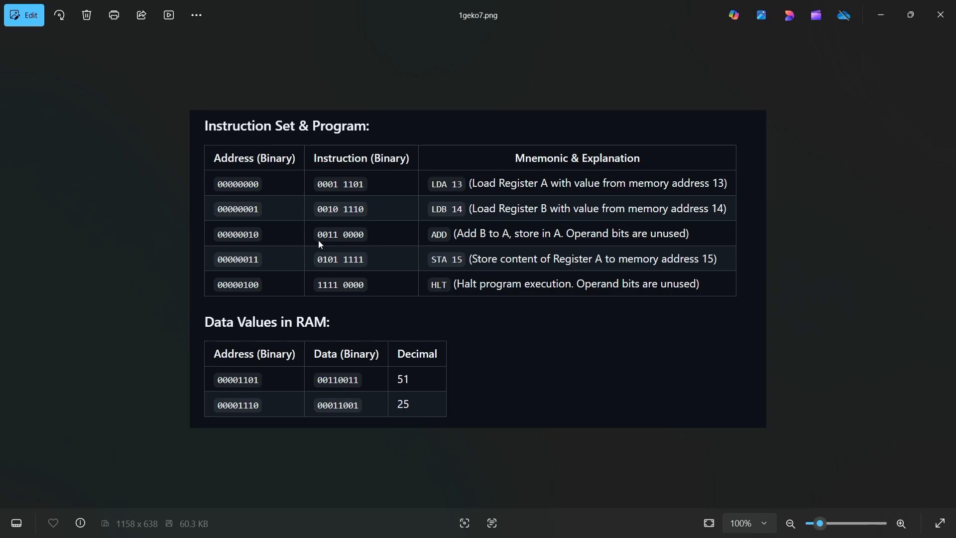
left_click(881, 14)
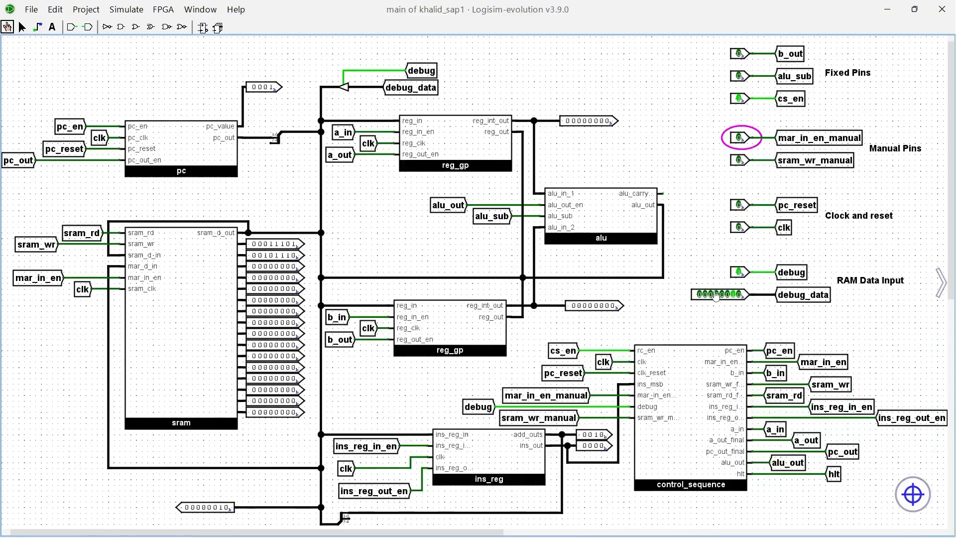
left_click(733, 296)
left_click(738, 296)
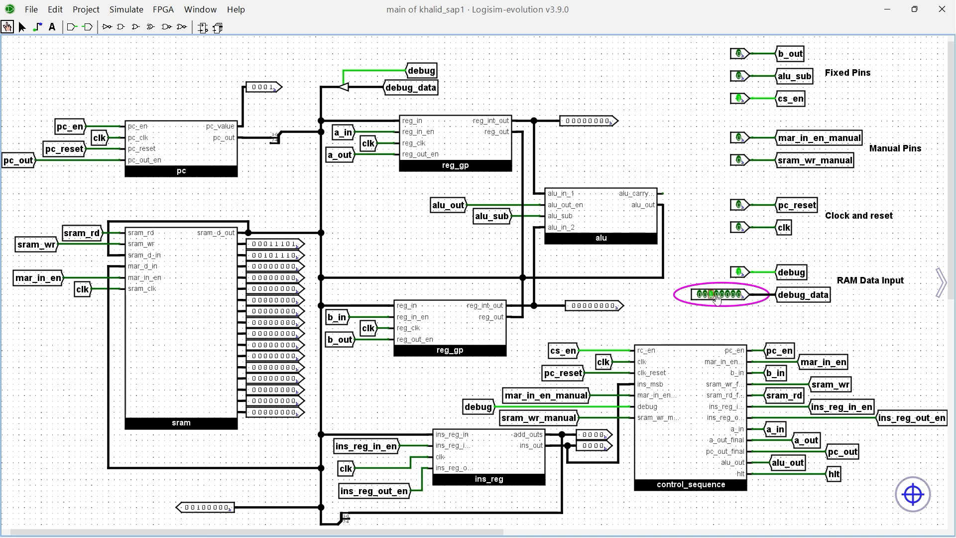
left_click(717, 296)
left_click(740, 159)
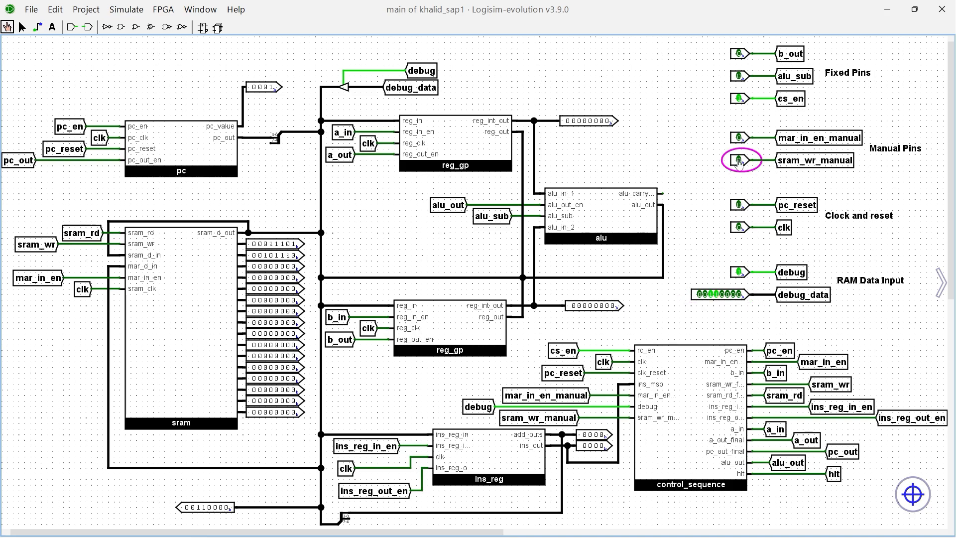
left_click(739, 227)
left_click(740, 227)
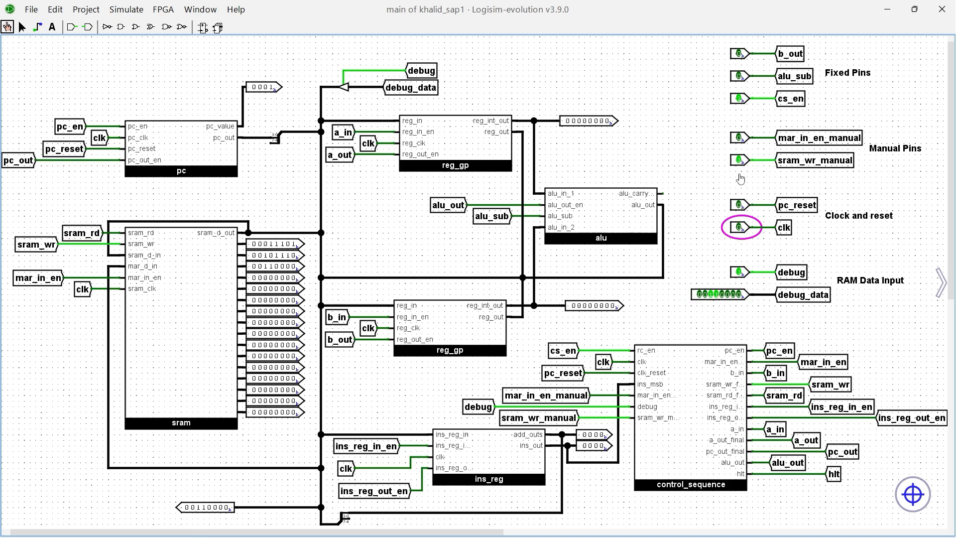
left_click(741, 160)
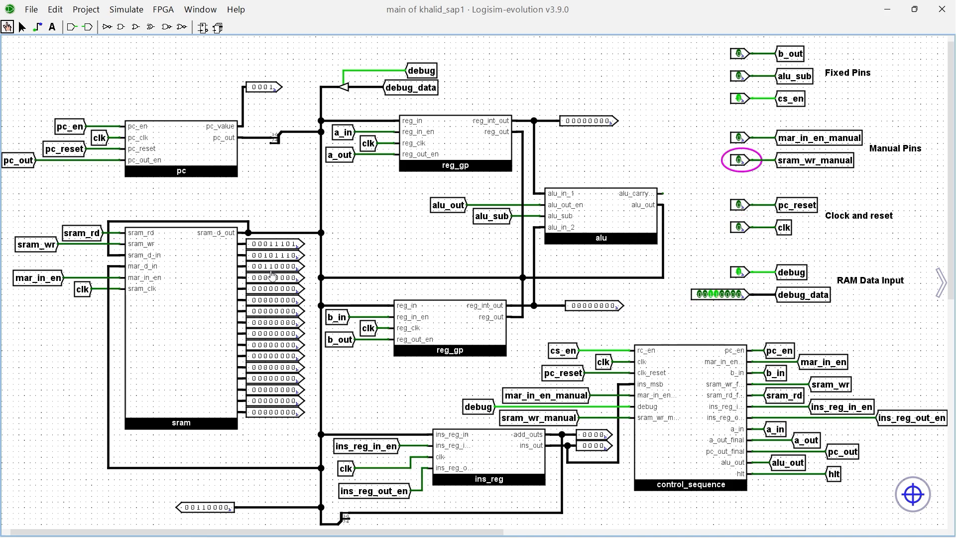
Set debug_data to address 00000011 and load it into the memory address register using mar_in_en_manual and clk
left_click(709, 294)
left_click(715, 295)
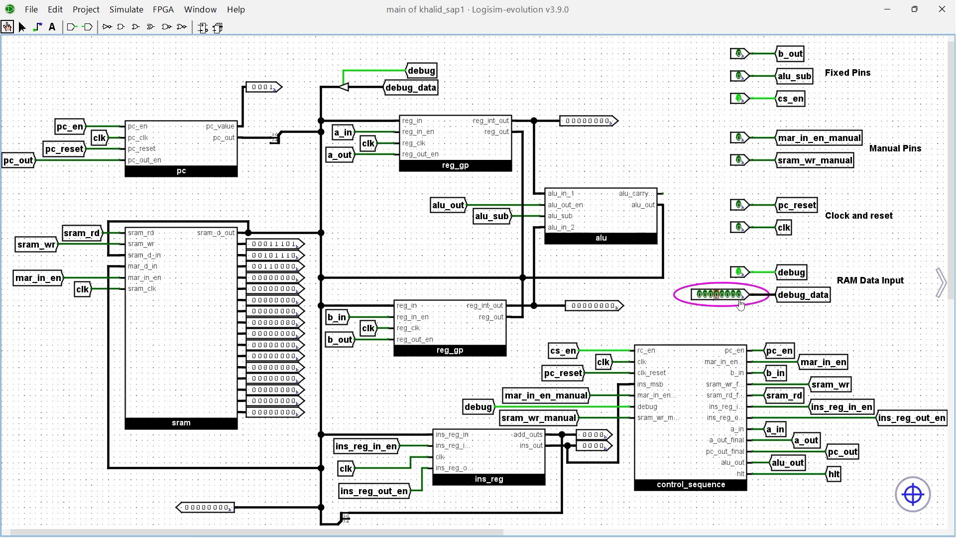
left_click(733, 294)
left_click(739, 294)
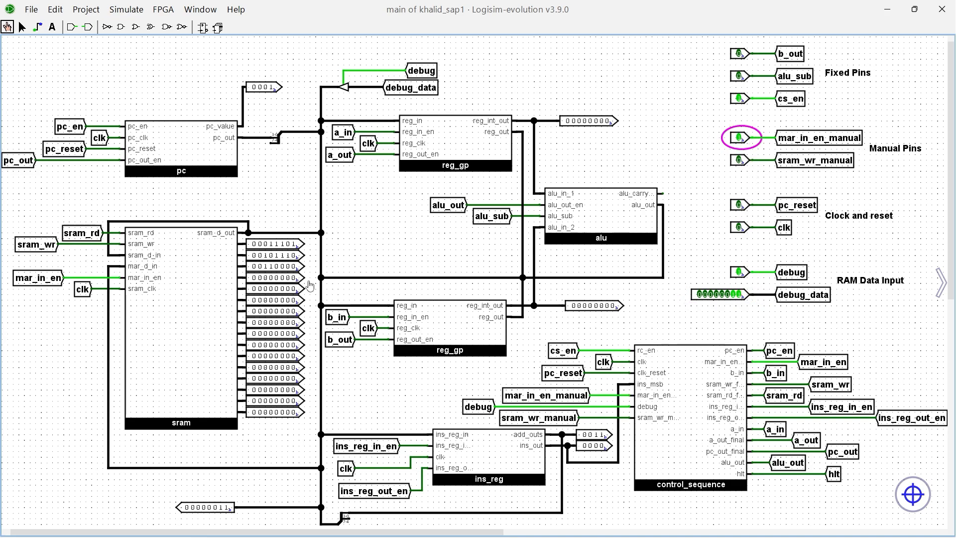
left_click(747, 140)
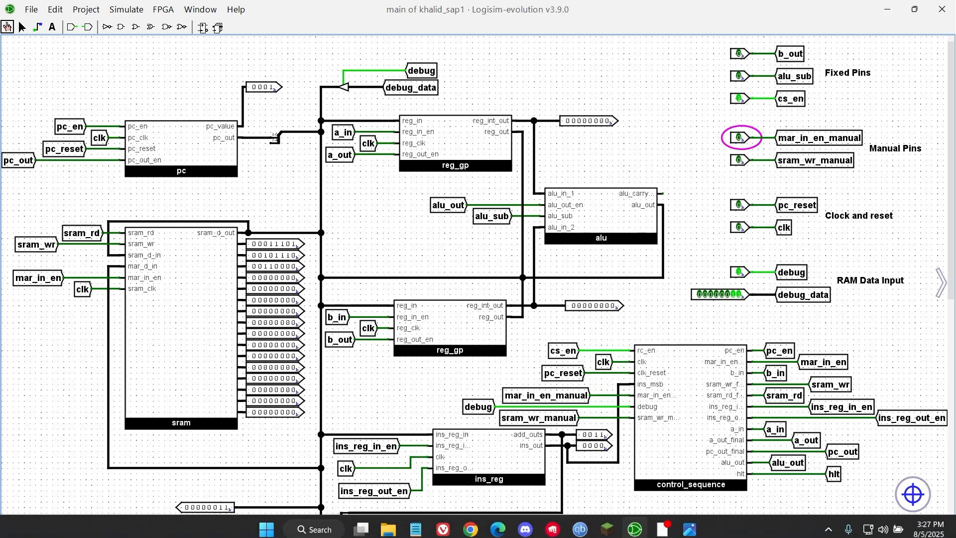
Check the STA 15 instruction in Photos, set debug_data to 01011111, and write it to RAM with sram_wr_manual and a clk pulse
left_click(690, 524)
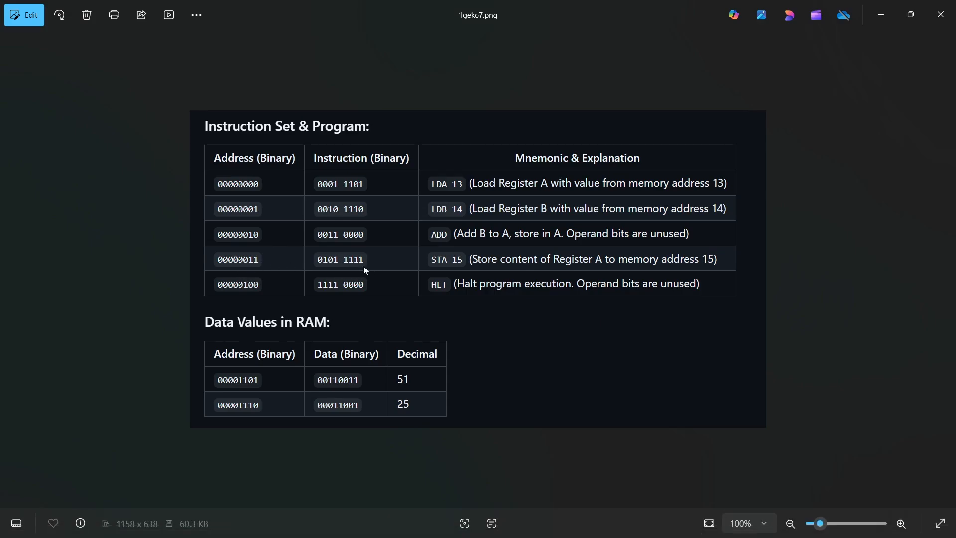
left_click(879, 9)
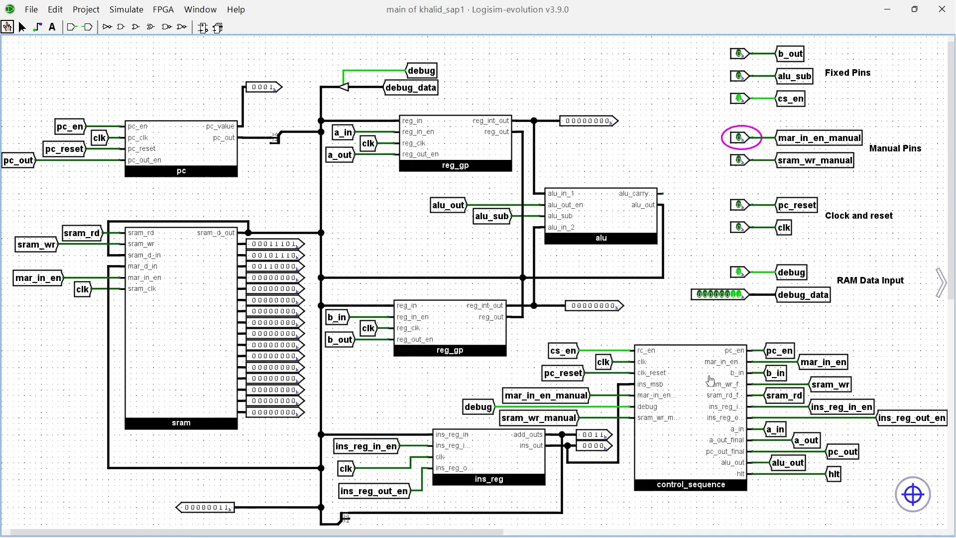
left_click(729, 296)
left_click(724, 296)
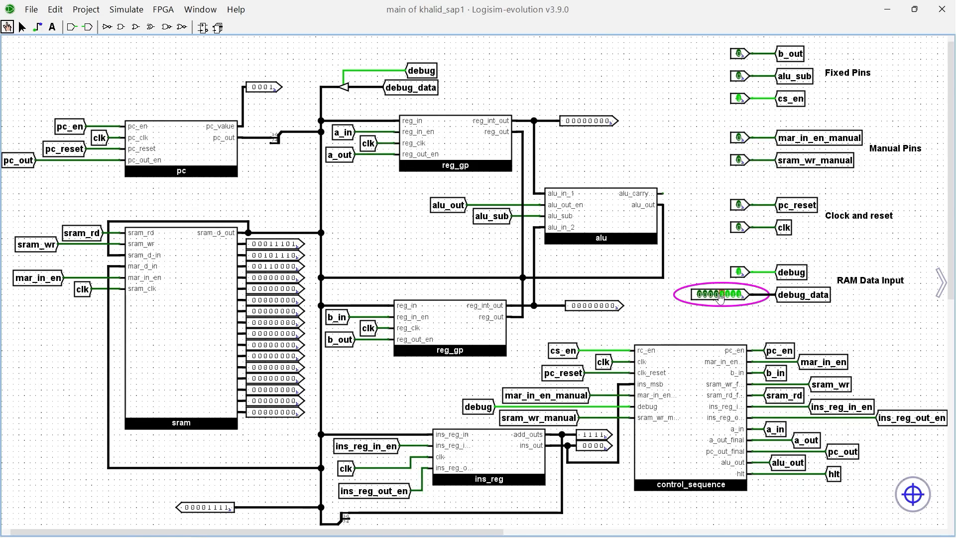
left_click(718, 295)
left_click(708, 295)
left_click(741, 160)
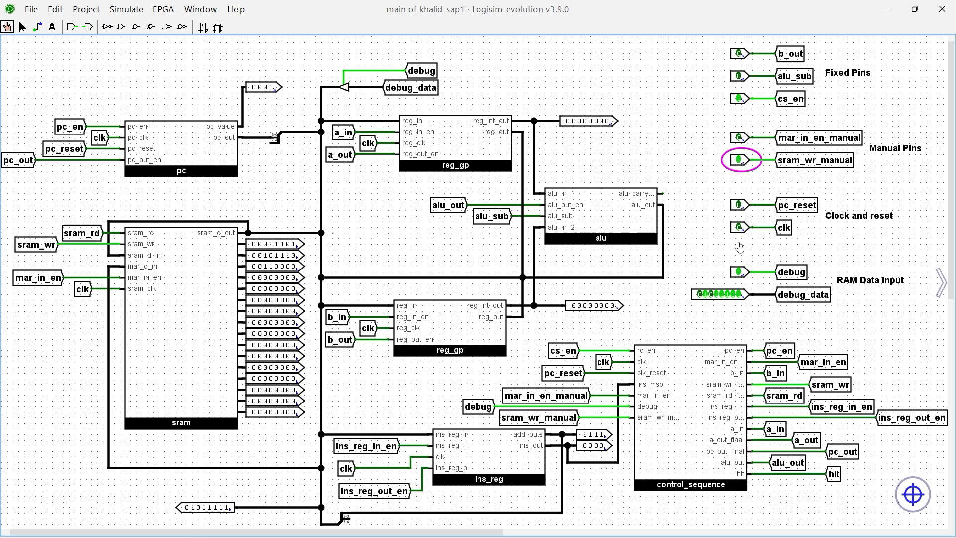
left_click(739, 227)
left_click(739, 227)
left_click(740, 160)
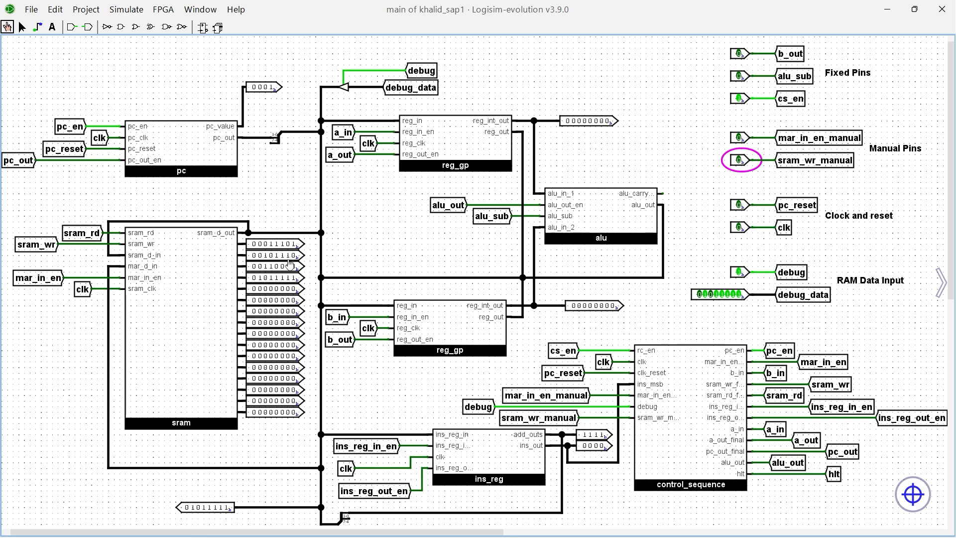
Set debug_data to address 00000100 and load it into the memory address register with mar_in_en_manual and one clk pulse
left_click(701, 297)
left_click(701, 297)
left_click(707, 296)
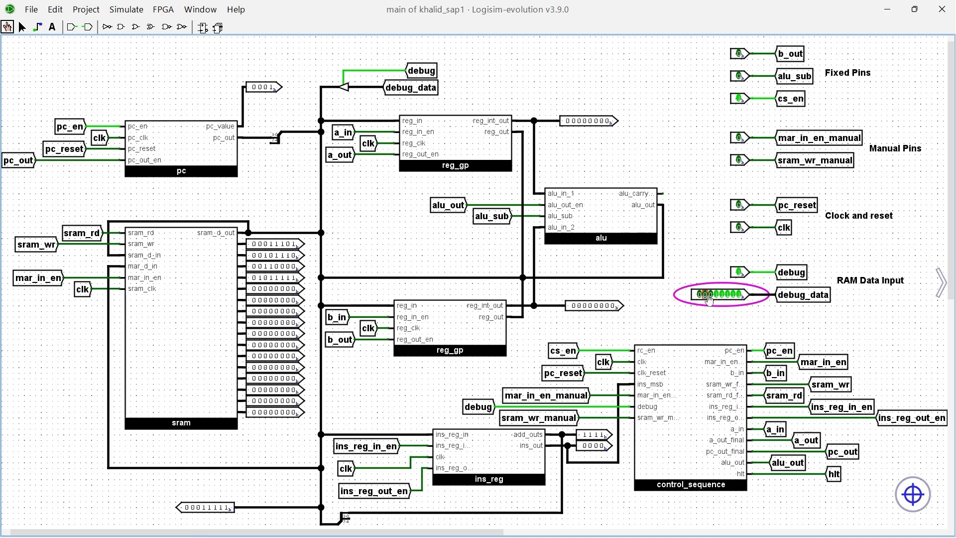
left_click(717, 295)
left_click(723, 295)
left_click(735, 295)
left_click(740, 296)
left_click(742, 139)
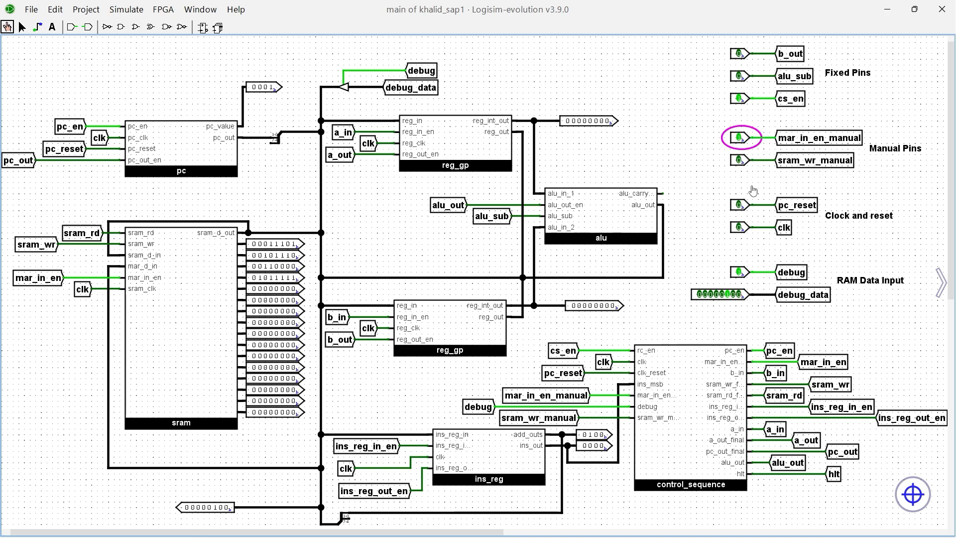
left_click(740, 228)
left_click(740, 228)
left_click(740, 138)
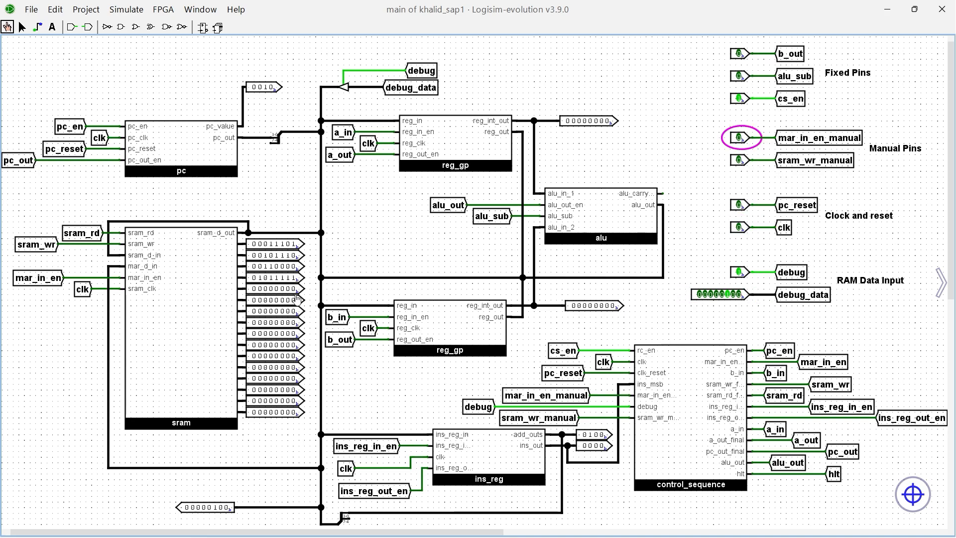
Check the HLT instruction in Photos, set debug_data to 11110000, and write it to RAM with sram_wr_manual on and a clk pulse
mouse_move(572, 536)
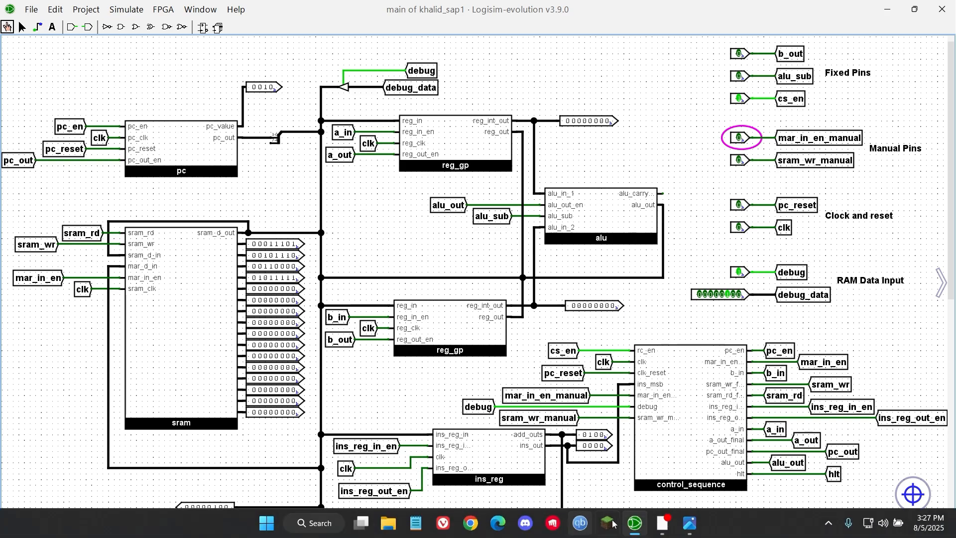
left_click(690, 524)
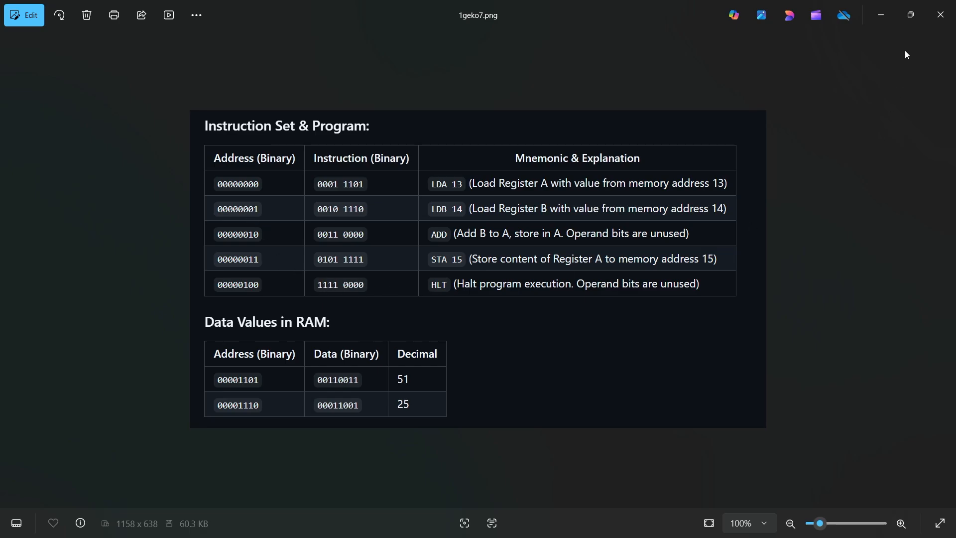
left_click(881, 14)
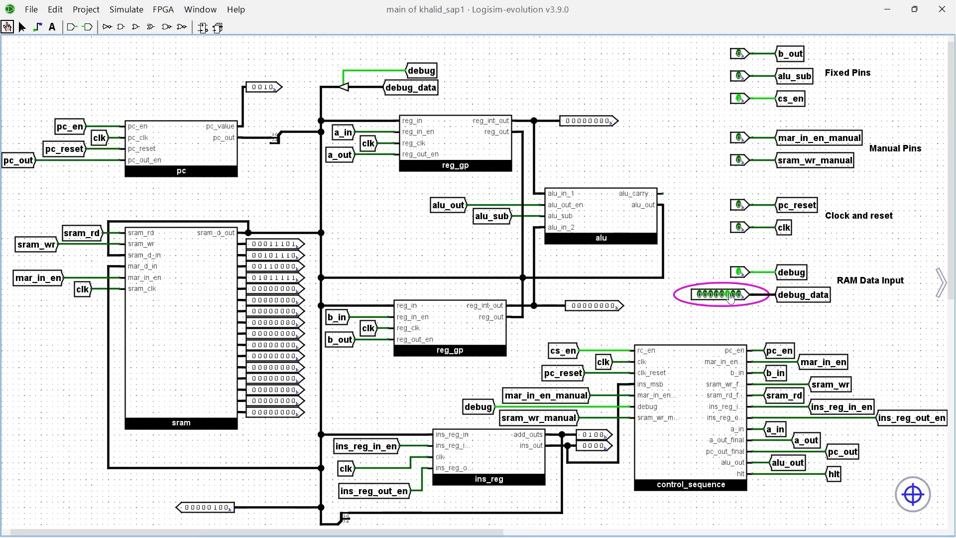
left_click(728, 294)
left_click(700, 294)
left_click(705, 294)
left_click(710, 295)
left_click(716, 295)
left_click(740, 227)
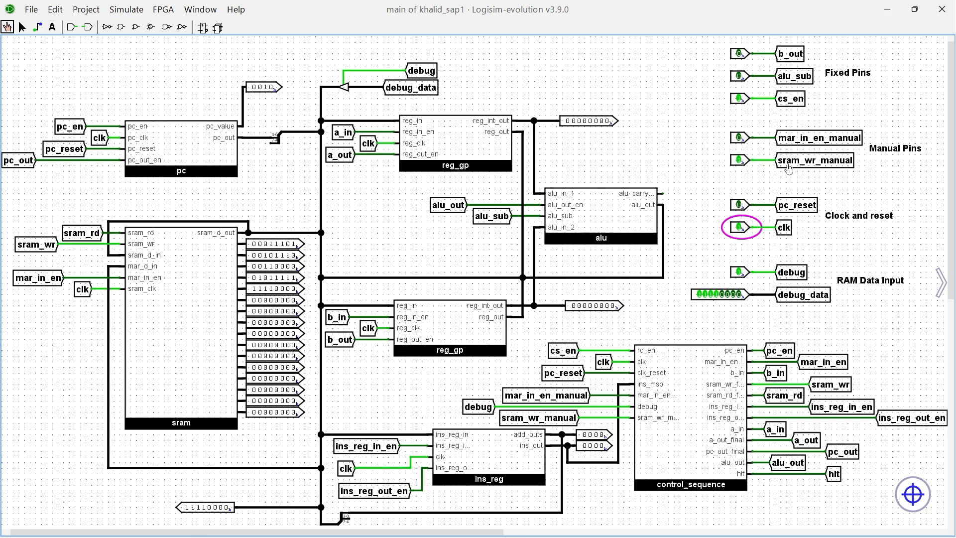
left_click(741, 229)
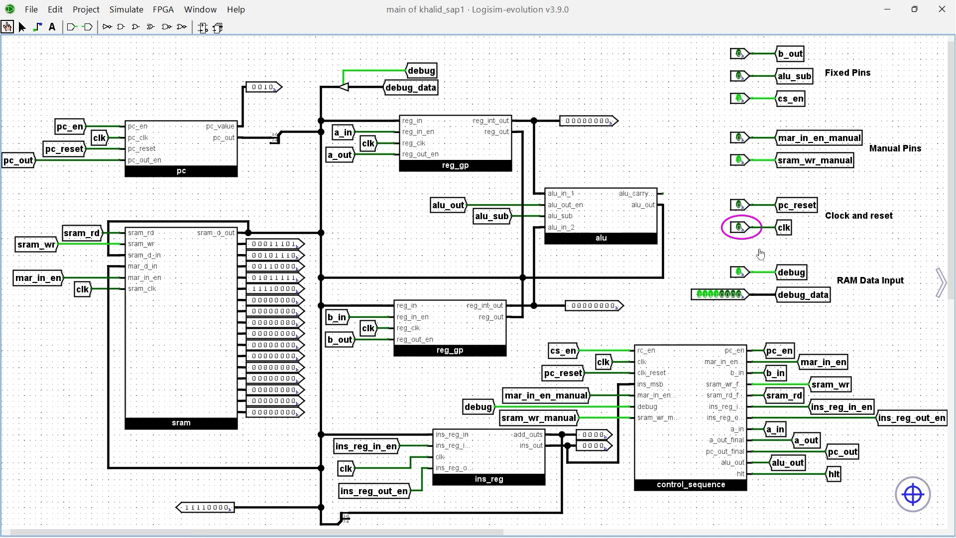
Check the first data address in Photos, set debug_data to 00001101, and load it into the memory address register with mar_in_en_manual and a clk pulse
left_click(716, 294)
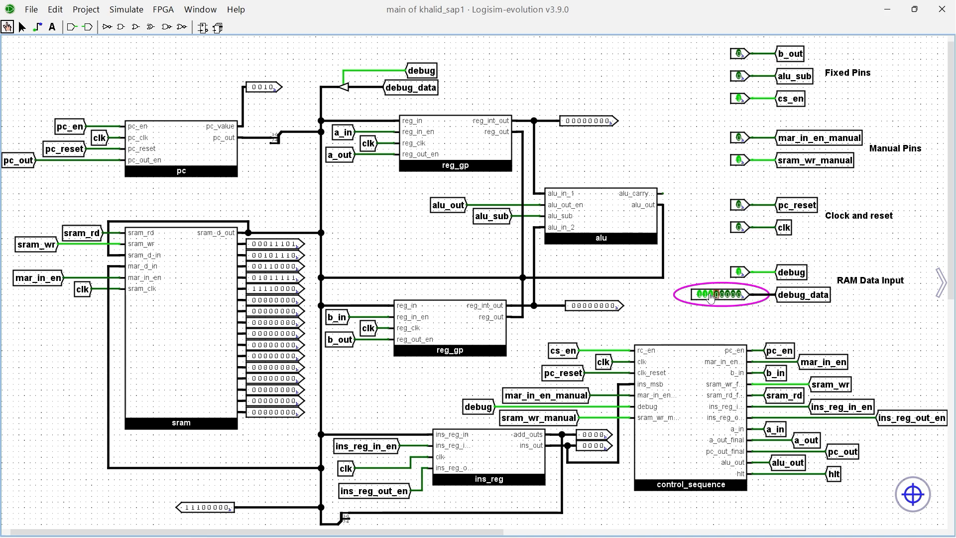
left_click(703, 295)
left_click(690, 523)
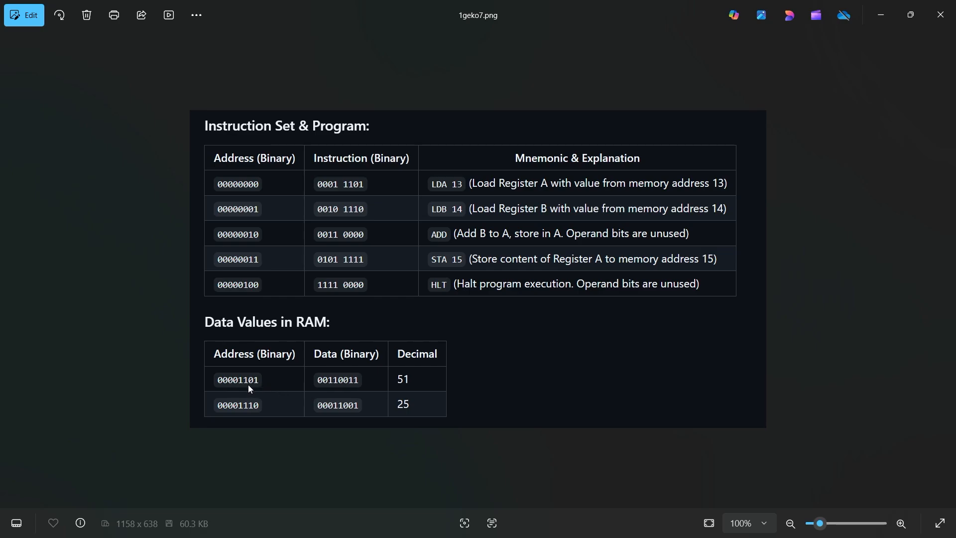
left_click(881, 12)
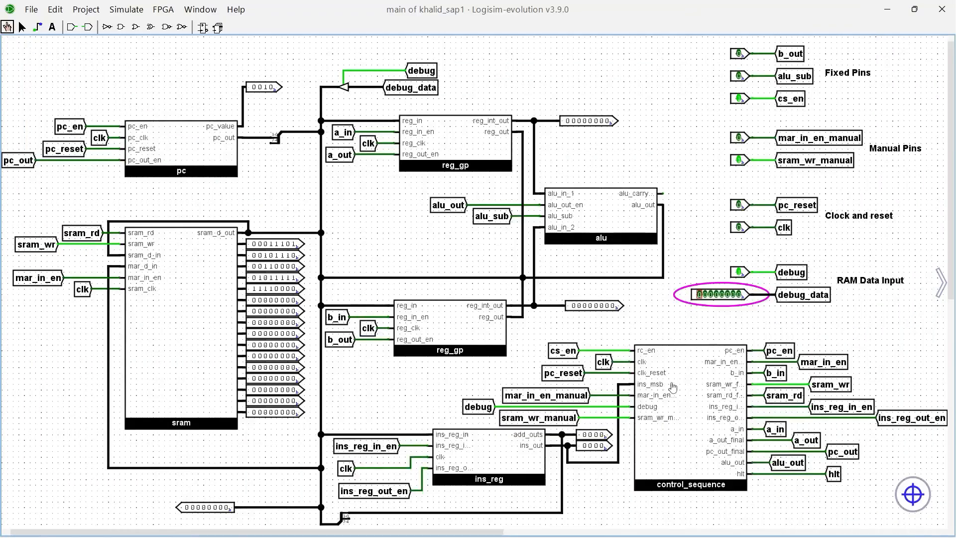
left_click(726, 294)
left_click(723, 295)
left_click(740, 161)
left_click(740, 139)
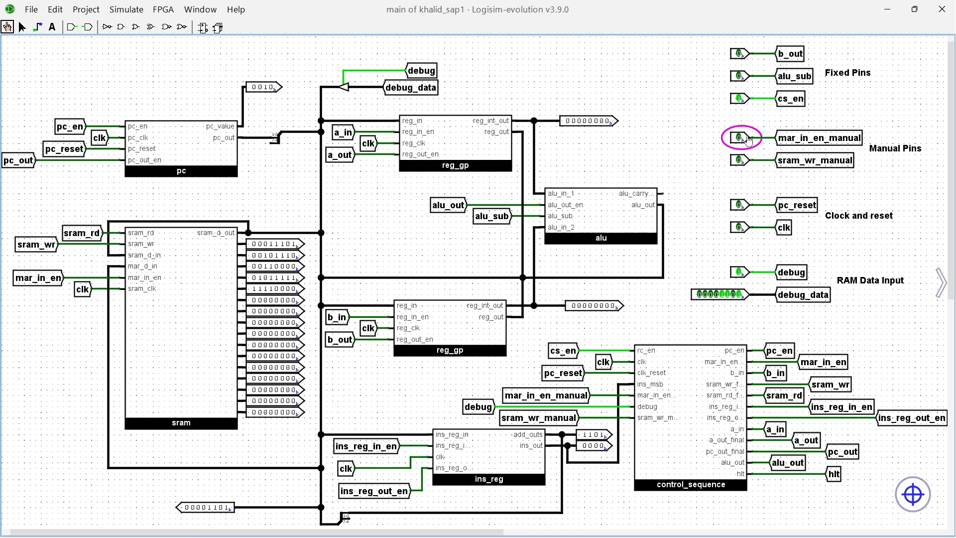
left_click(740, 228)
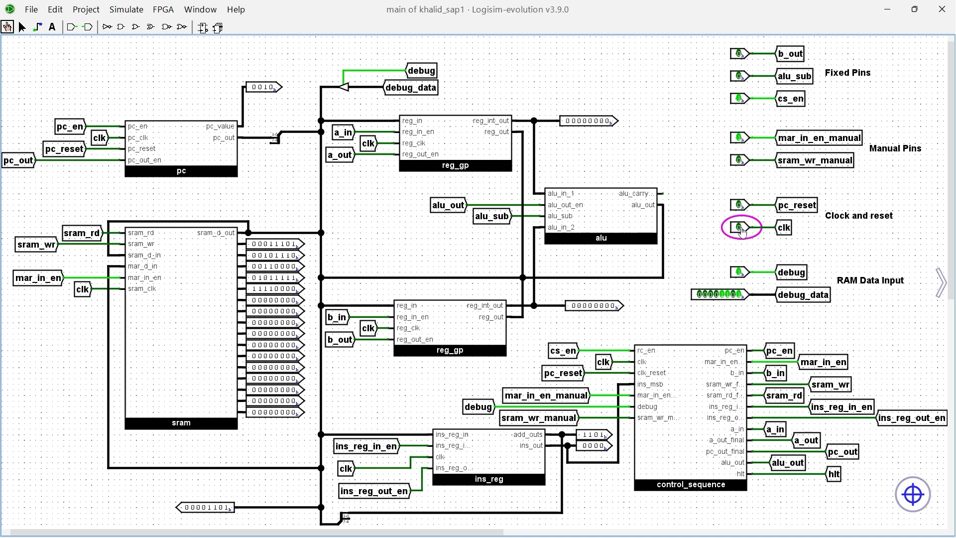
left_click(740, 228)
left_click(740, 139)
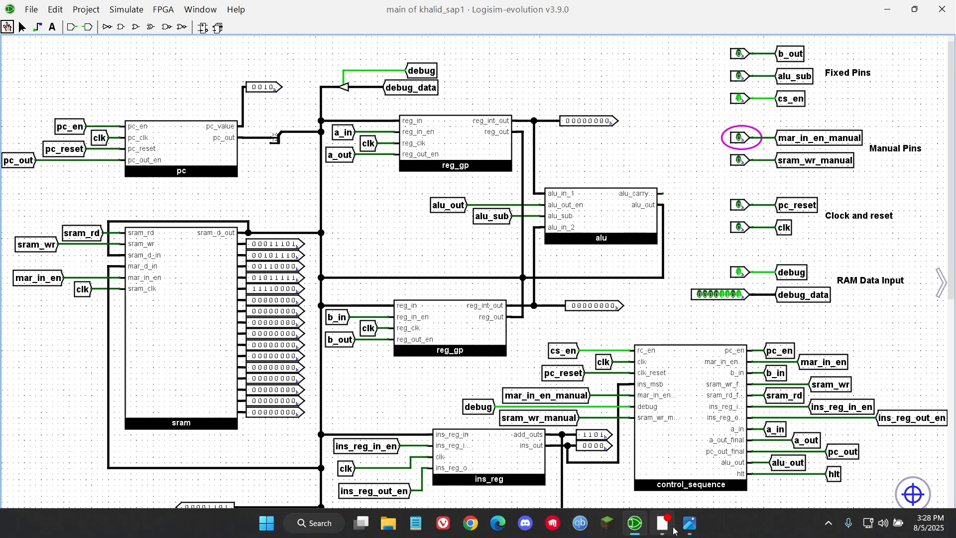
Check the value for decimal 51 in Photos, set debug_data to 00110011, and write it to RAM with sram_wr_manual and a clk pulse
left_click(682, 526)
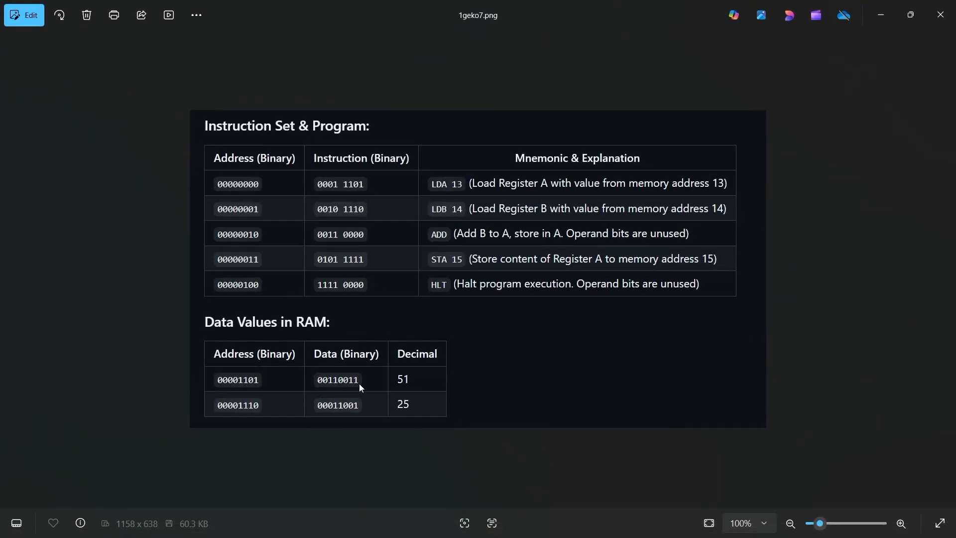
left_click(884, 14)
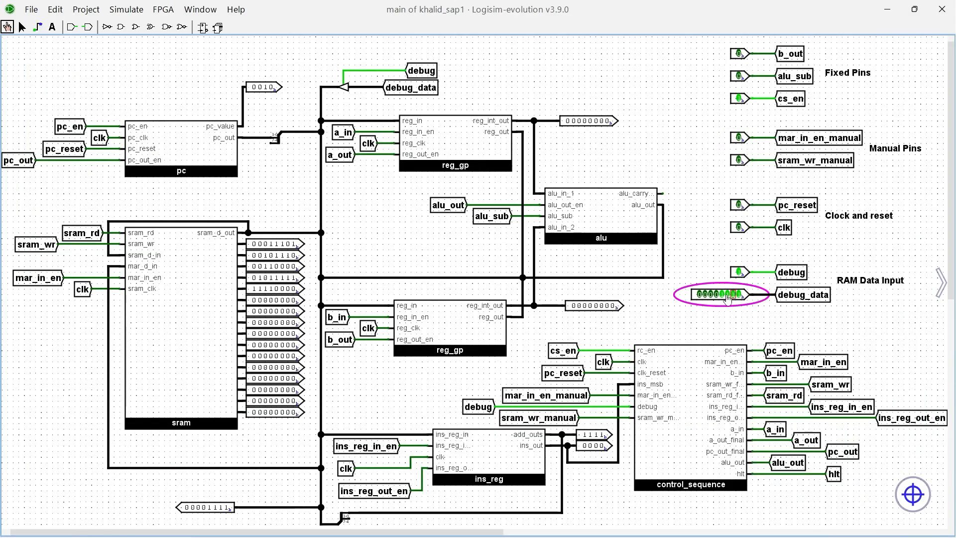
left_click(726, 295)
left_click(716, 295)
left_click(710, 295)
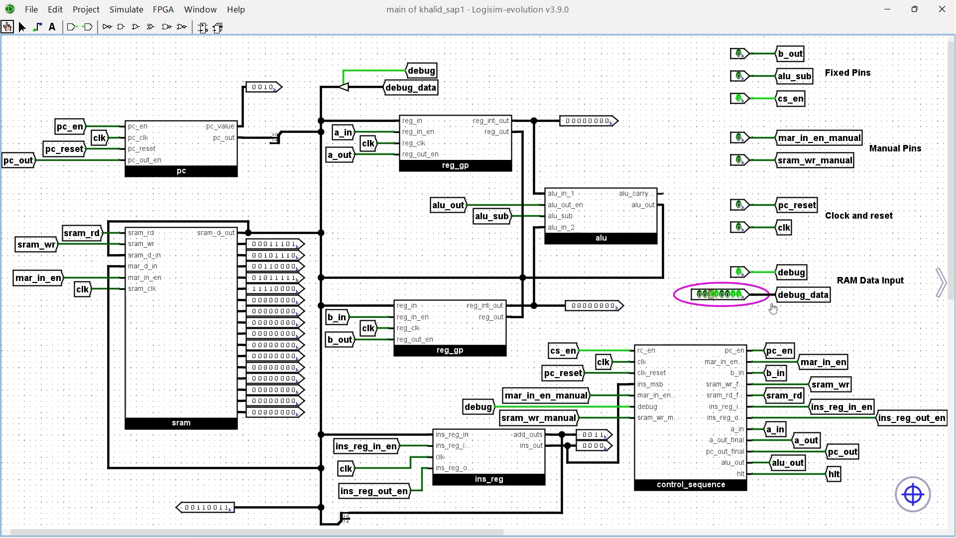
left_click(740, 160)
left_click(740, 227)
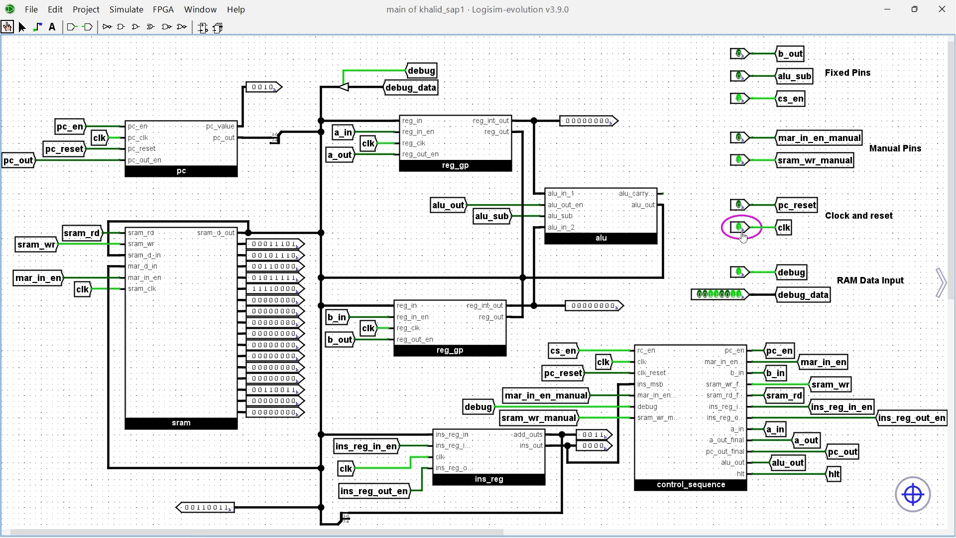
left_click(739, 228)
left_click(740, 161)
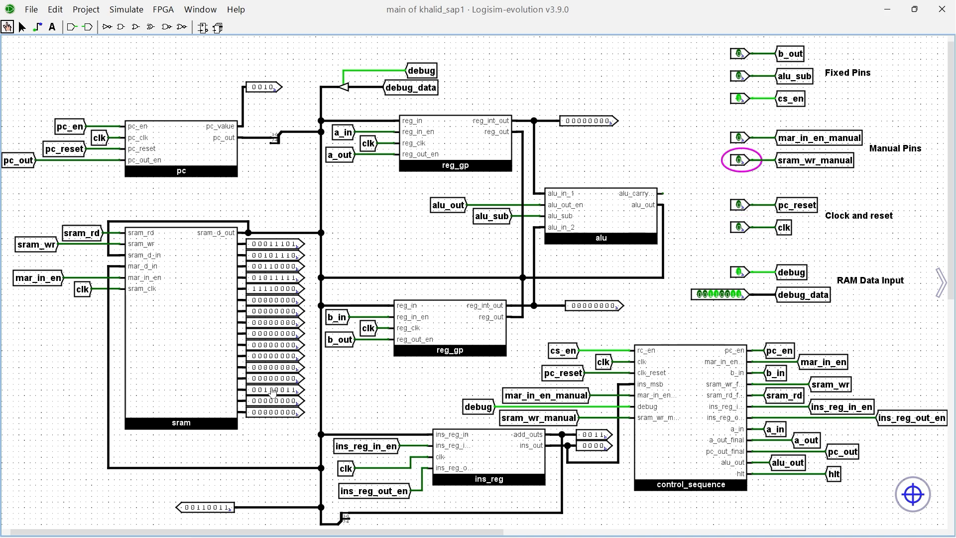
Check the second data address in Photos, set debug_data to 00001110, and load it into the memory address register with mar_in_en_manual and clk
left_click(739, 295)
left_click(733, 295)
left_click(722, 295)
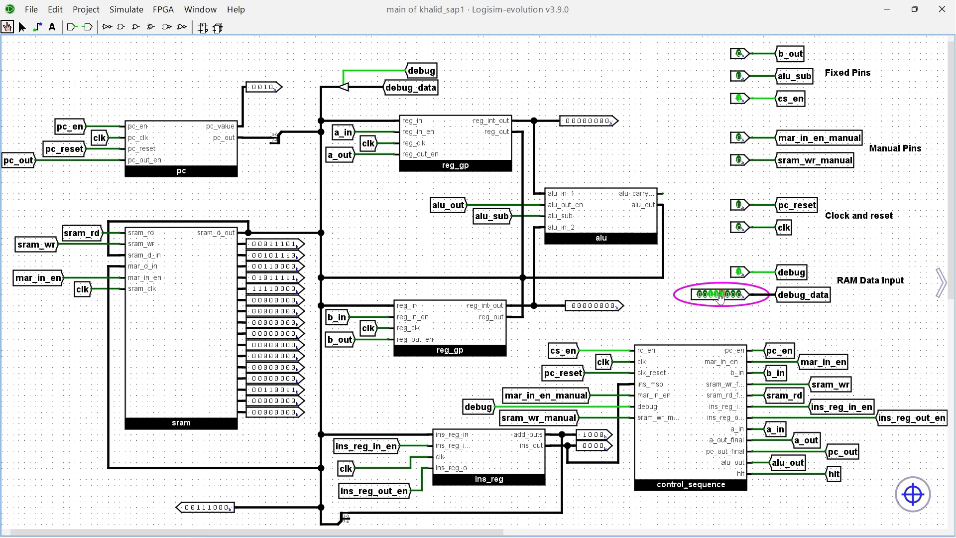
left_click(716, 295)
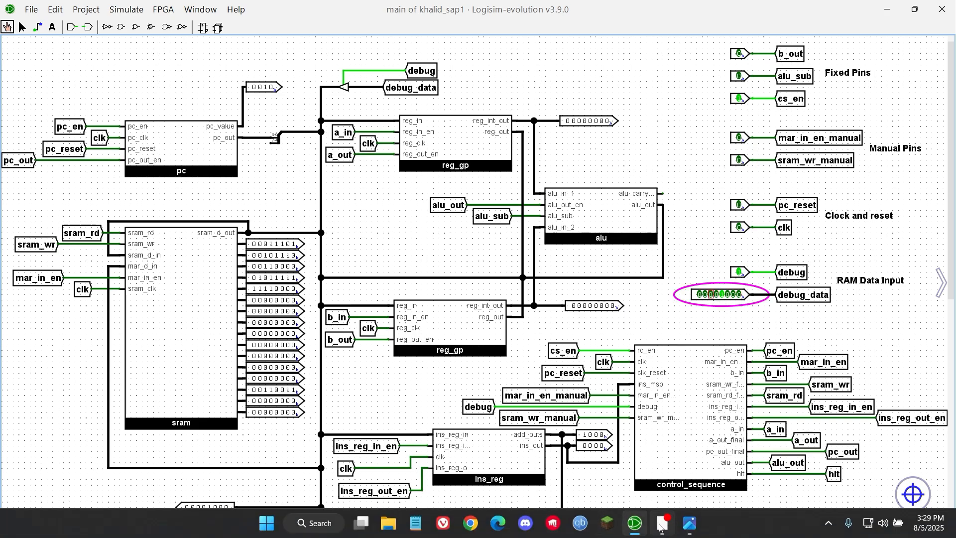
left_click(689, 523)
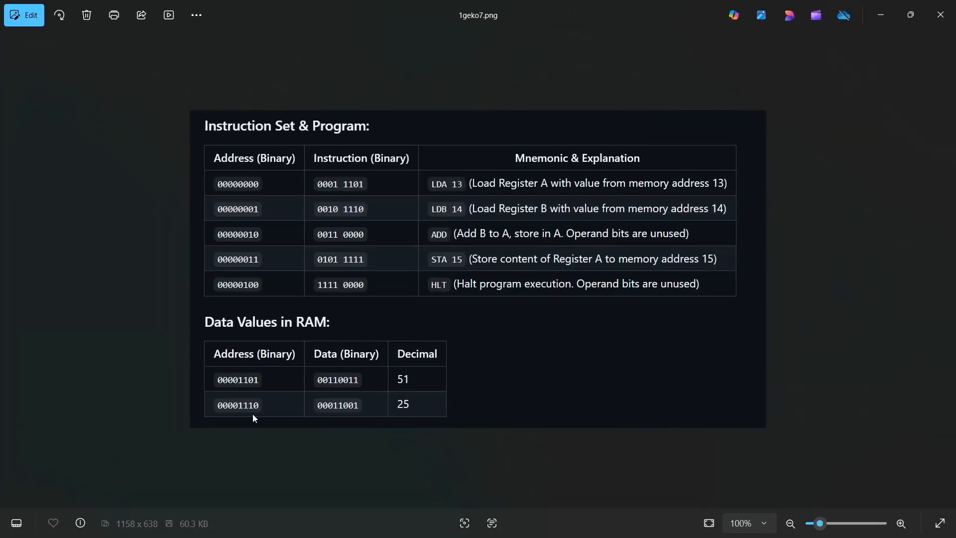
left_click(880, 15)
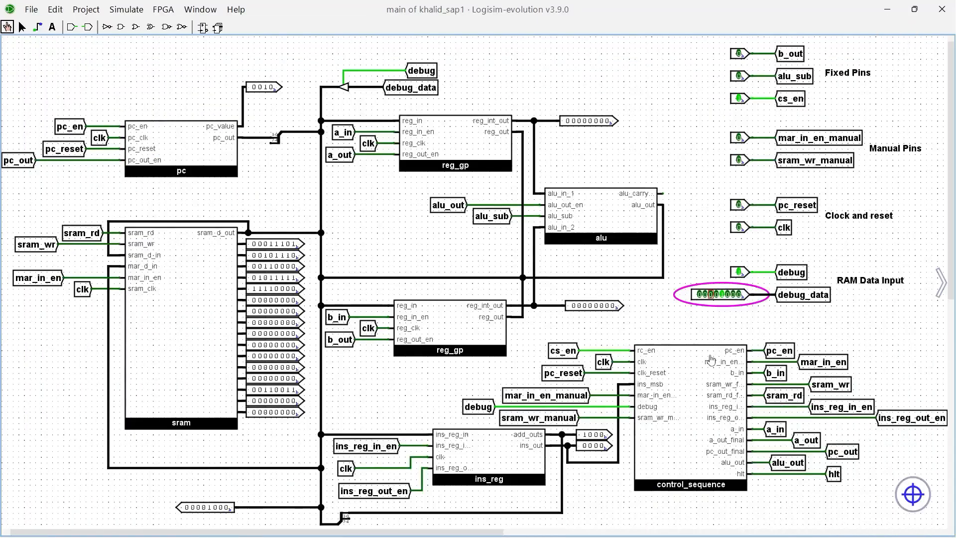
left_click(734, 295)
left_click(728, 295)
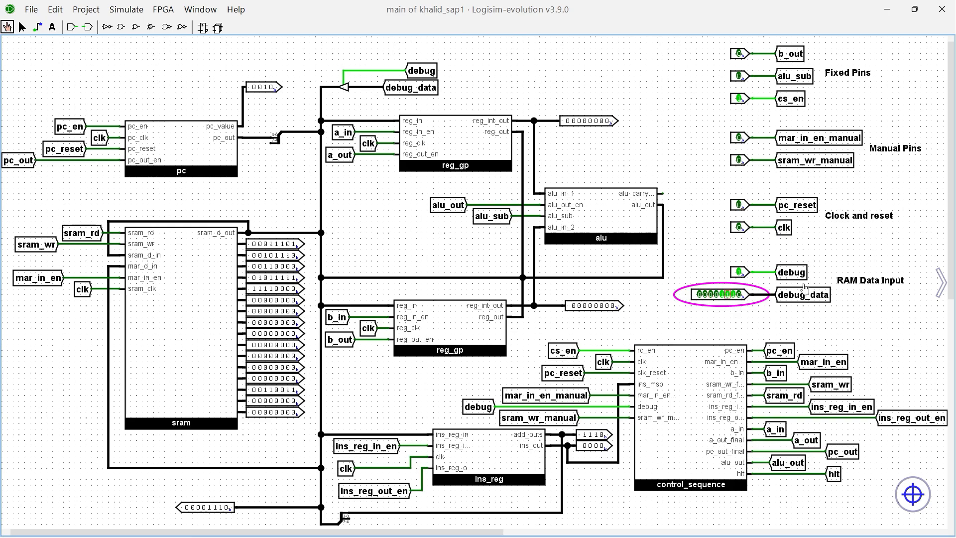
left_click(740, 138)
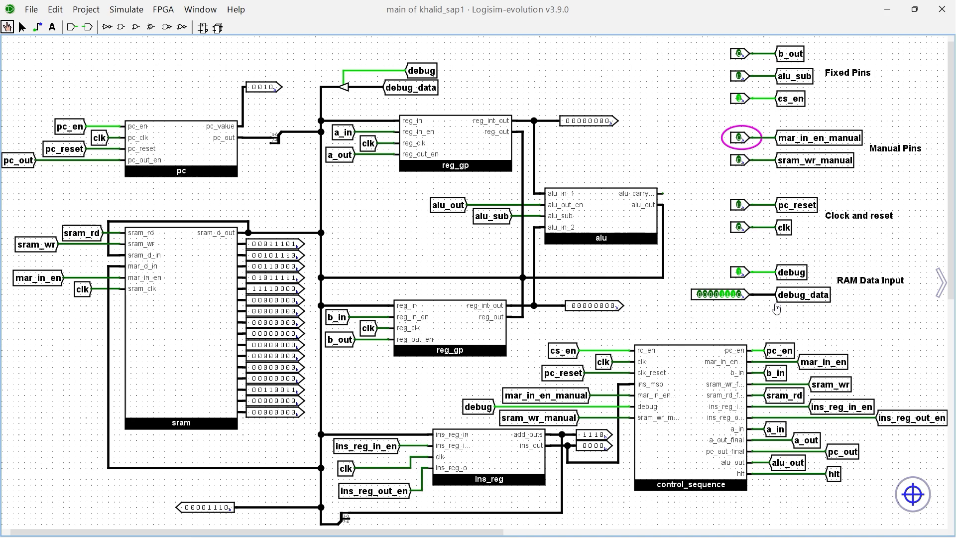
Check the value for decimal 25 in Photos, set debug_data to 00011001, and write it to RAM with sram_wr_manual and a clk pulse
left_click(690, 531)
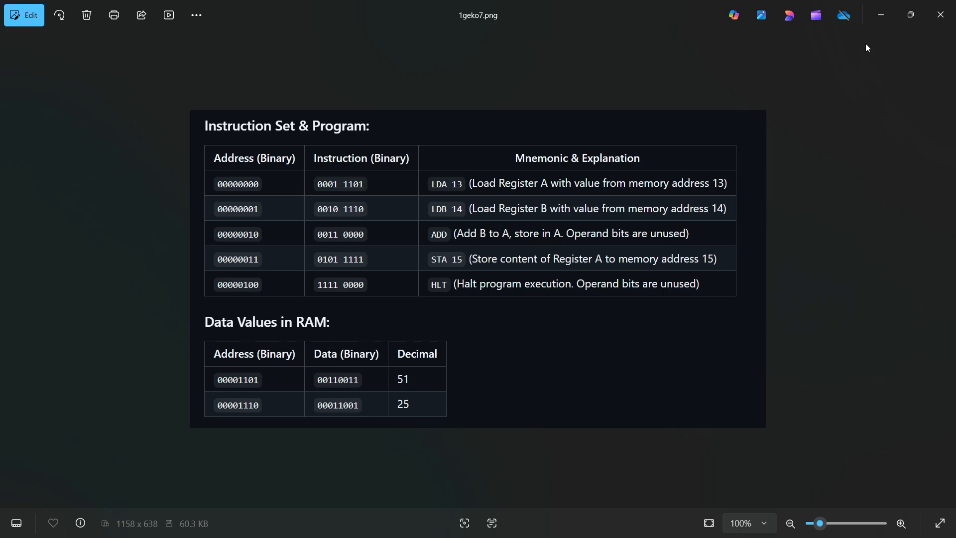
left_click(877, 13)
left_click(741, 295)
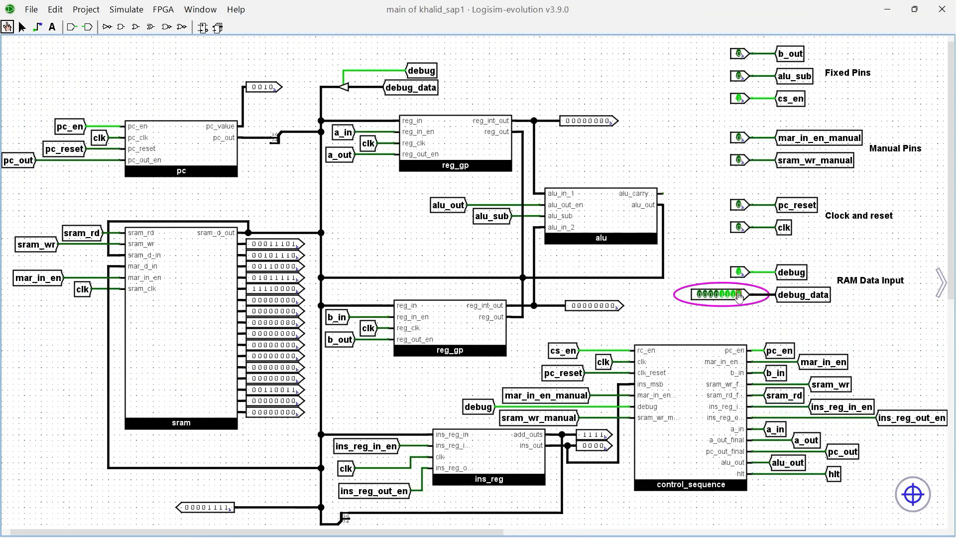
left_click(735, 295)
left_click(728, 295)
left_click(716, 295)
left_click(741, 160)
left_click(741, 228)
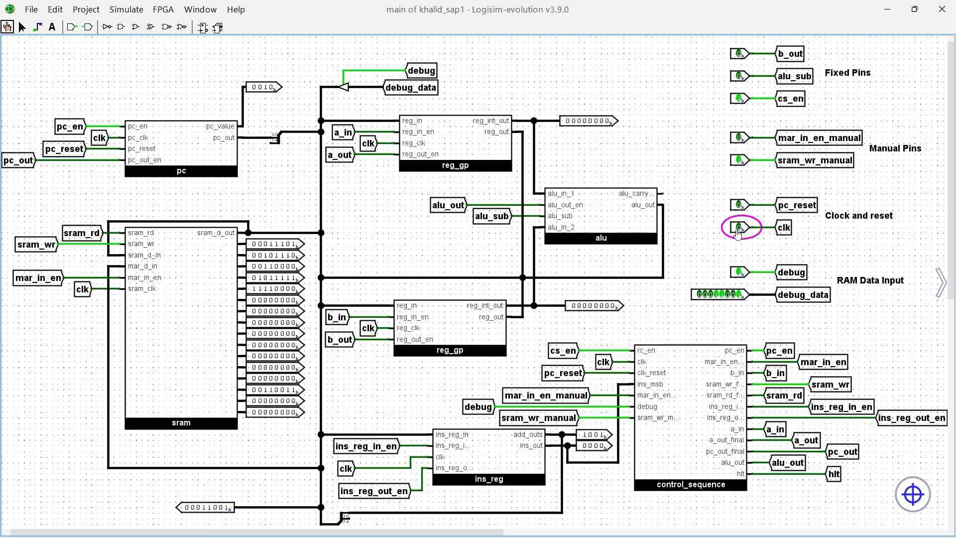
left_click(741, 227)
left_click(741, 162)
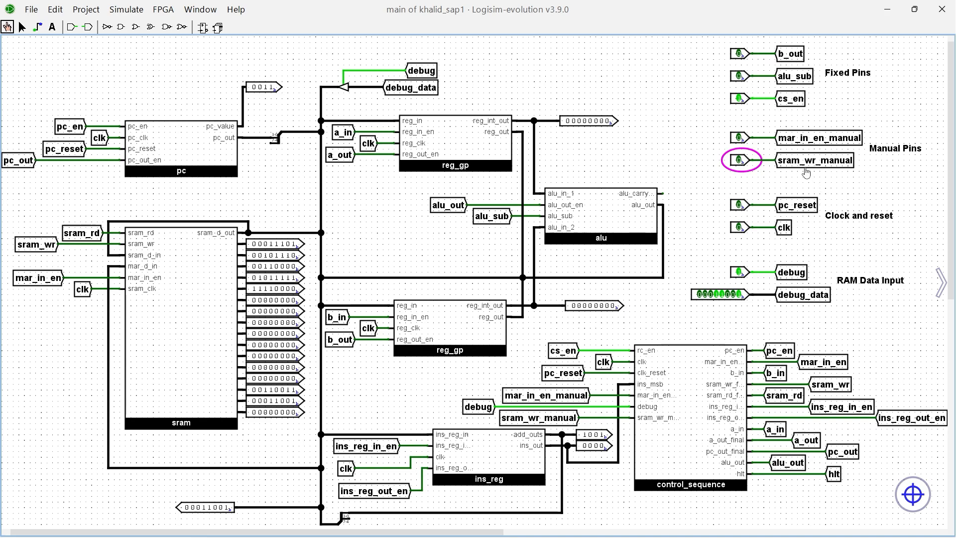
Switch the debug pin off and reset the program counter by turning pc_reset on and off again
left_click(740, 272)
left_click(742, 273)
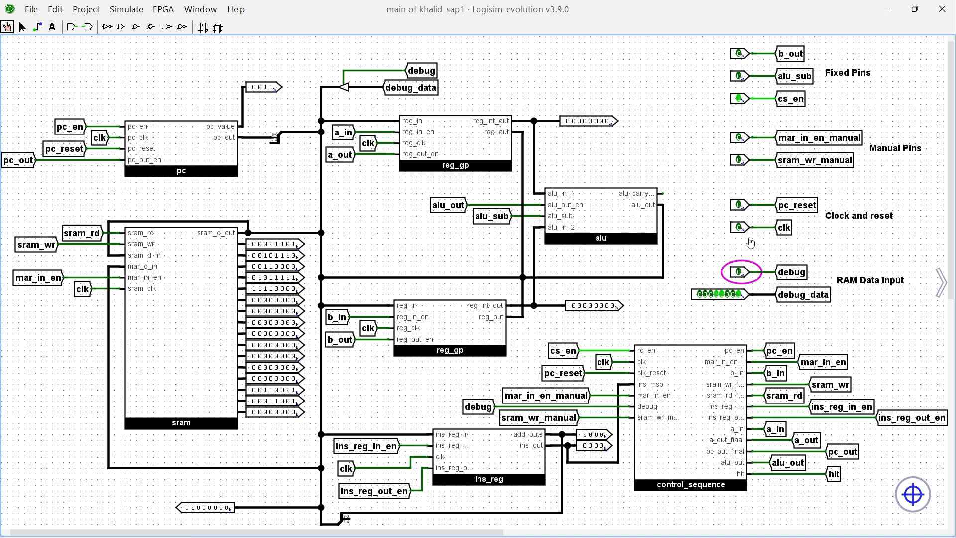
left_click(740, 206)
left_click(741, 226)
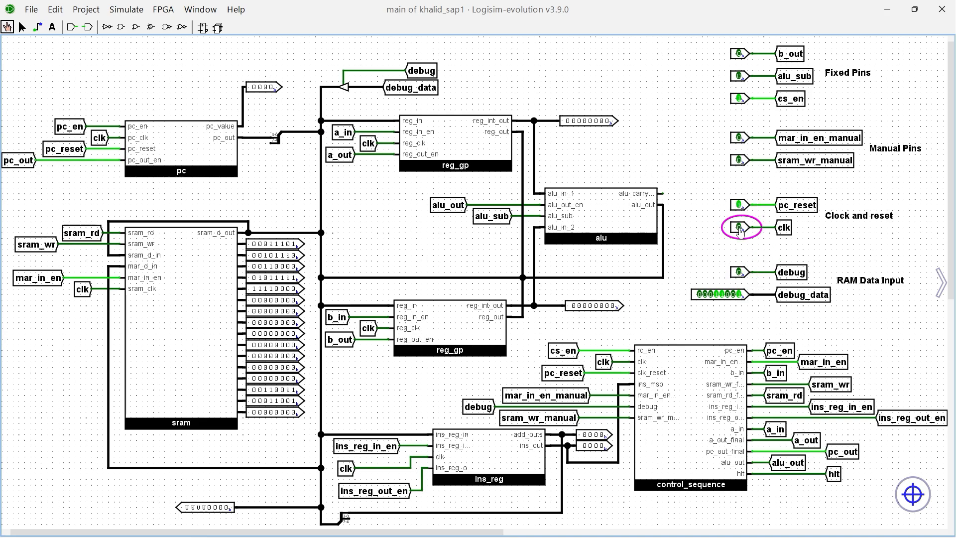
left_click(741, 205)
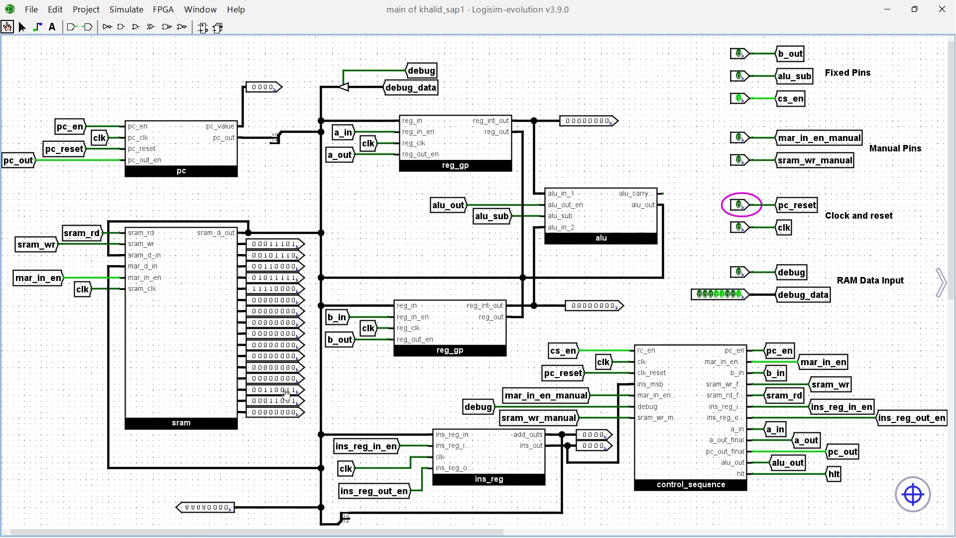
Pulse clk through the full LDA 13 instruction, loading register A from memory address 13 and returning to the fetch stage
left_click(740, 229)
left_click(740, 228)
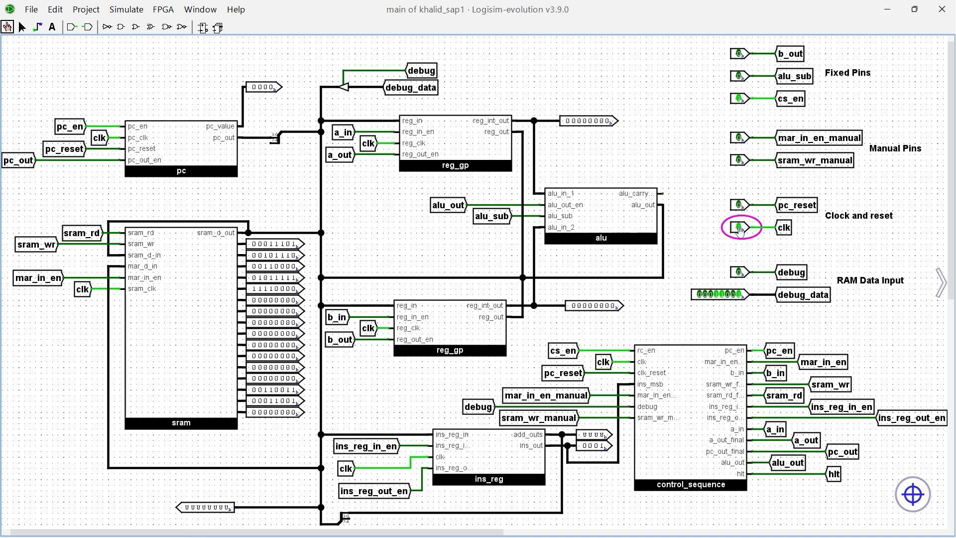
left_click(740, 228)
left_click(740, 228)
left_click(741, 229)
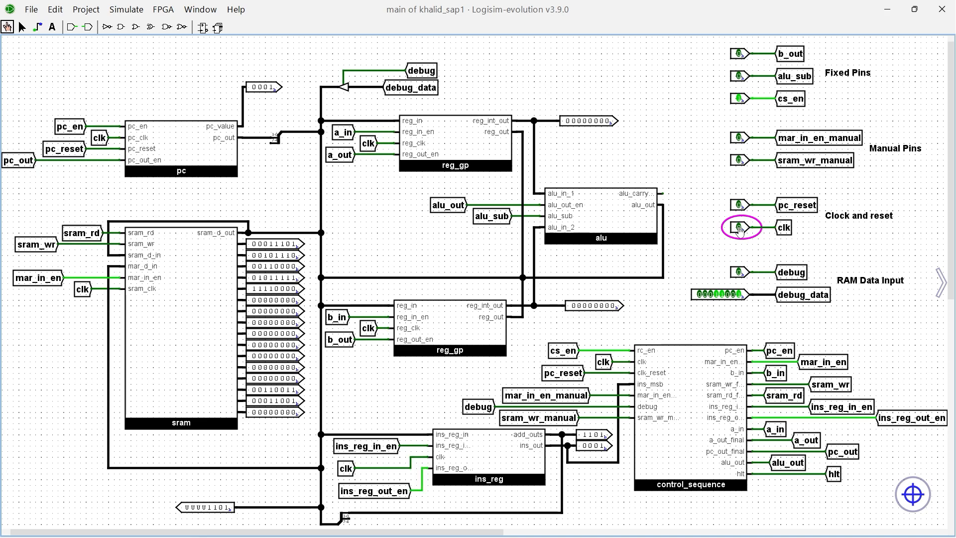
left_click(740, 229)
left_click(741, 228)
left_click(740, 229)
left_click(740, 229)
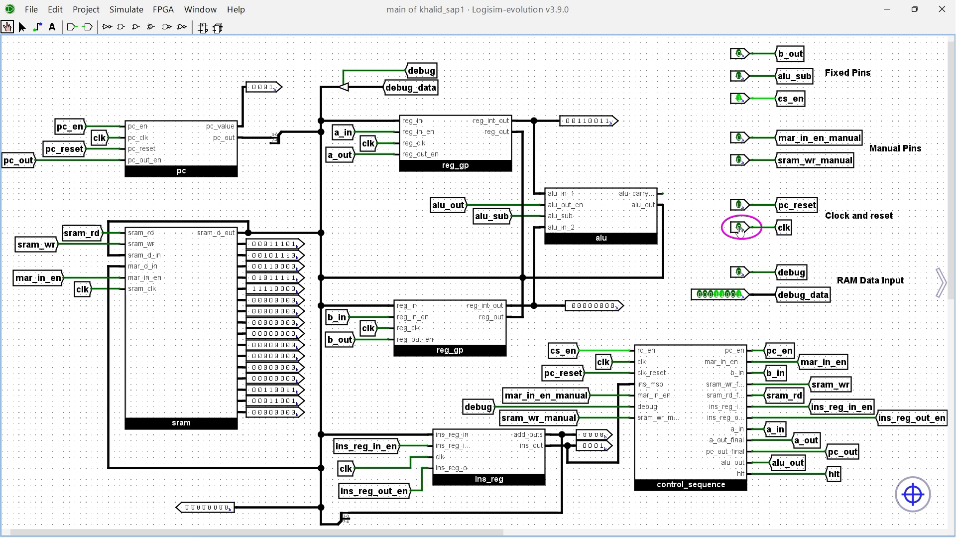
left_click(740, 229)
left_click(740, 228)
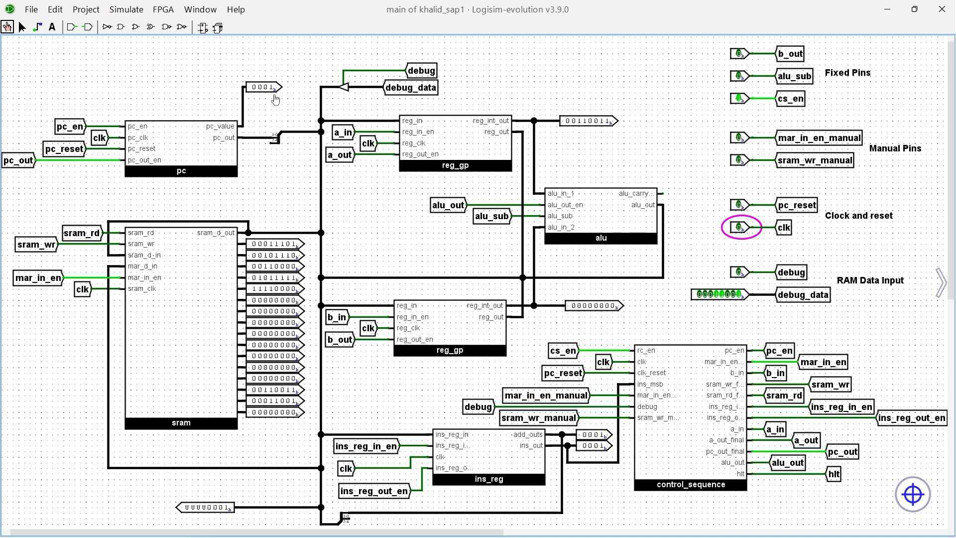
Pulse clk through the full LDB 14 instruction, loading register B from memory address 14 and returning to the fetch stage
left_click(741, 228)
left_click(740, 228)
left_click(740, 228)
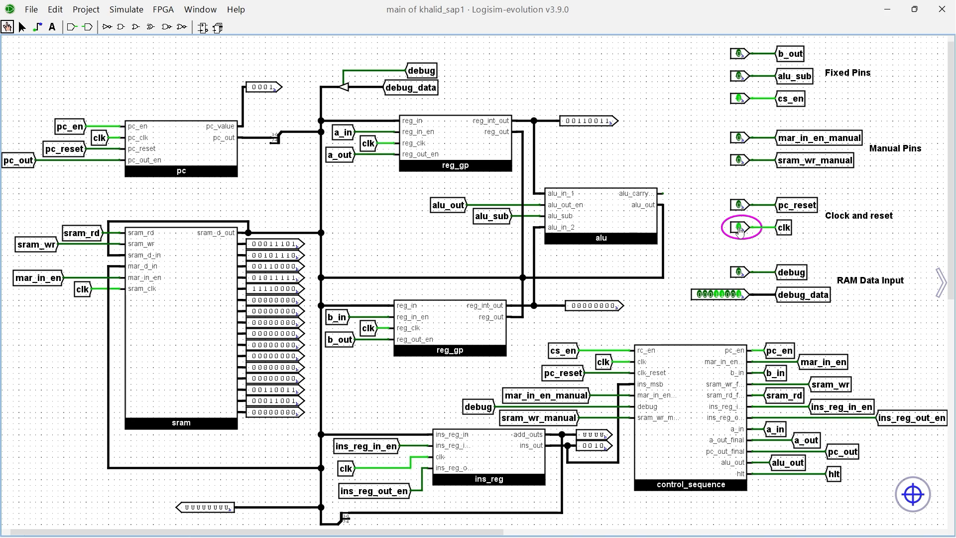
left_click(740, 228)
left_click(740, 228)
left_click(740, 228)
left_click(740, 228)
left_click(740, 228)
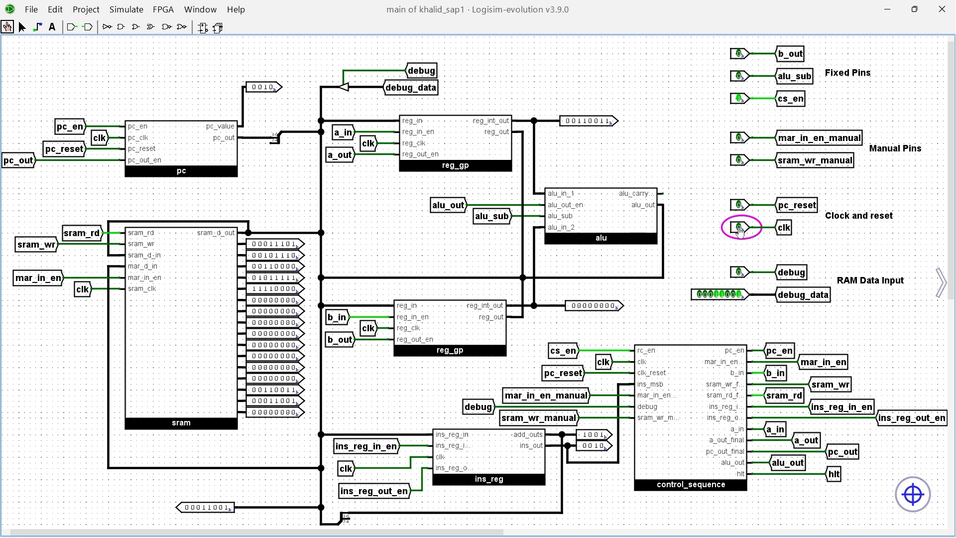
left_click(740, 228)
left_click(740, 228)
left_click(741, 228)
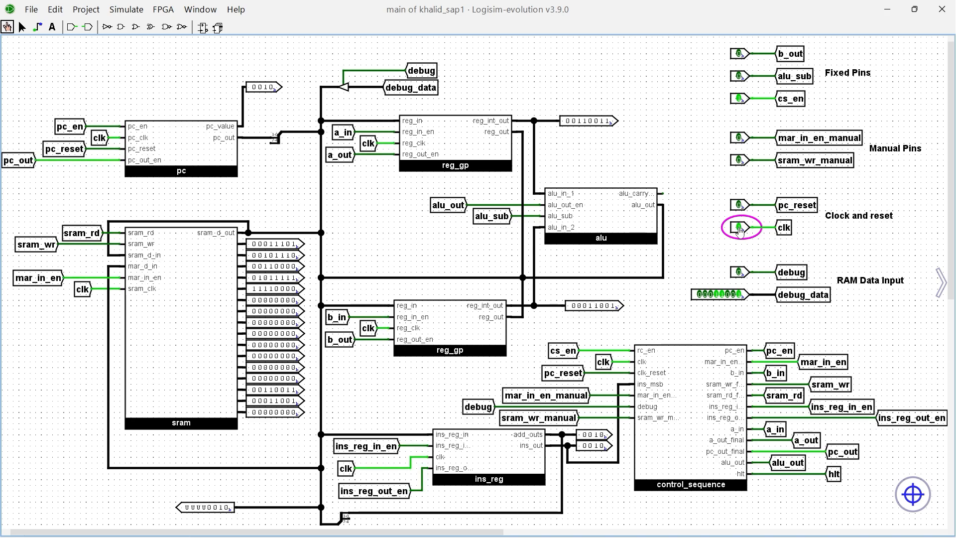
left_click(741, 228)
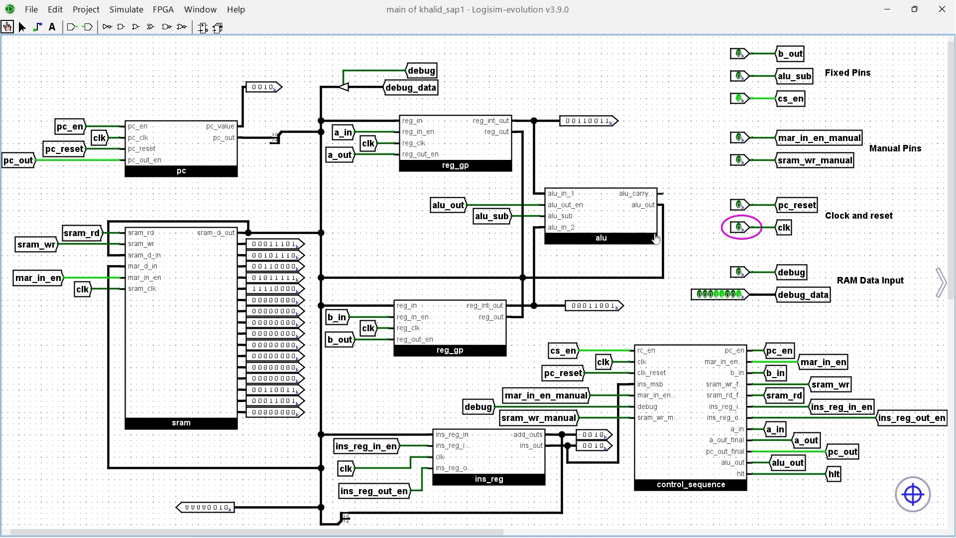
Pulse clk through the ADD instruction until the sum of registers A and B is stored in register A
left_click(740, 227)
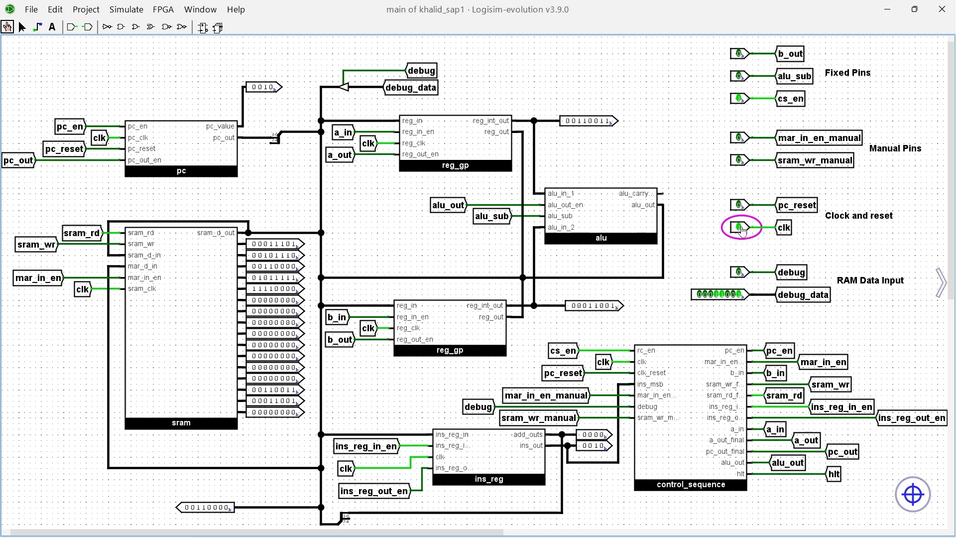
left_click(740, 227)
left_click(740, 227)
left_click(740, 228)
left_click(741, 228)
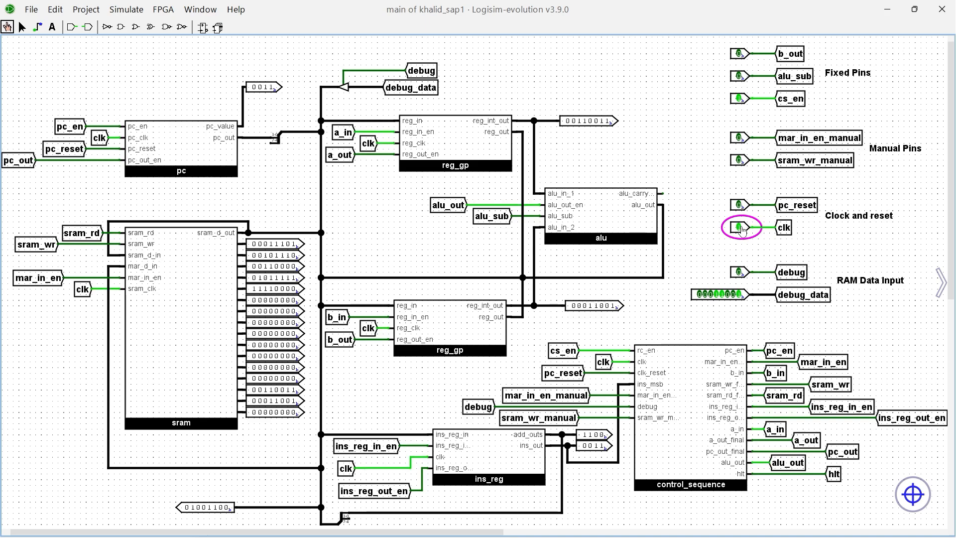
left_click(740, 227)
left_click(741, 228)
left_click(740, 228)
left_click(740, 228)
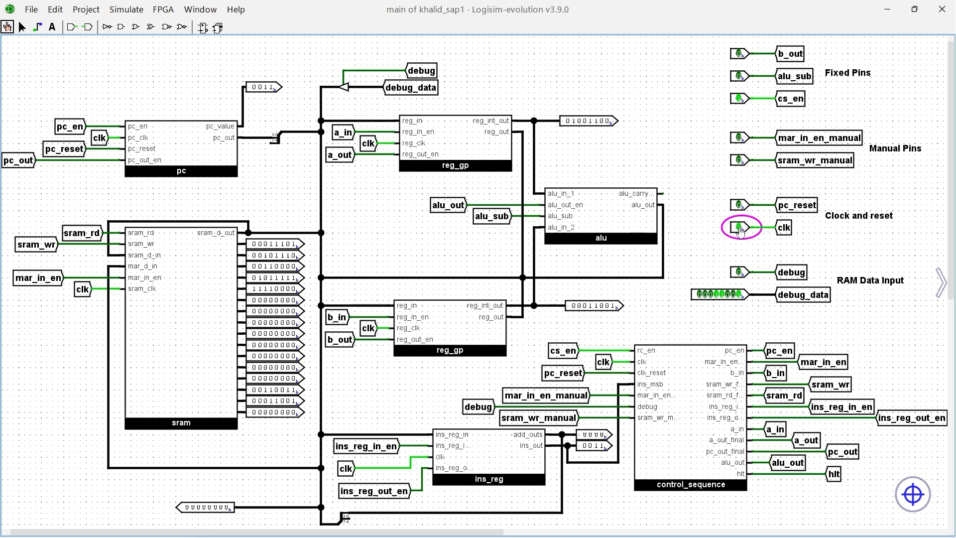
Pulse clk through the remaining stage of the ADD instruction and return the control sequence to the fetch stage
left_click(740, 228)
left_click(740, 227)
left_click(740, 227)
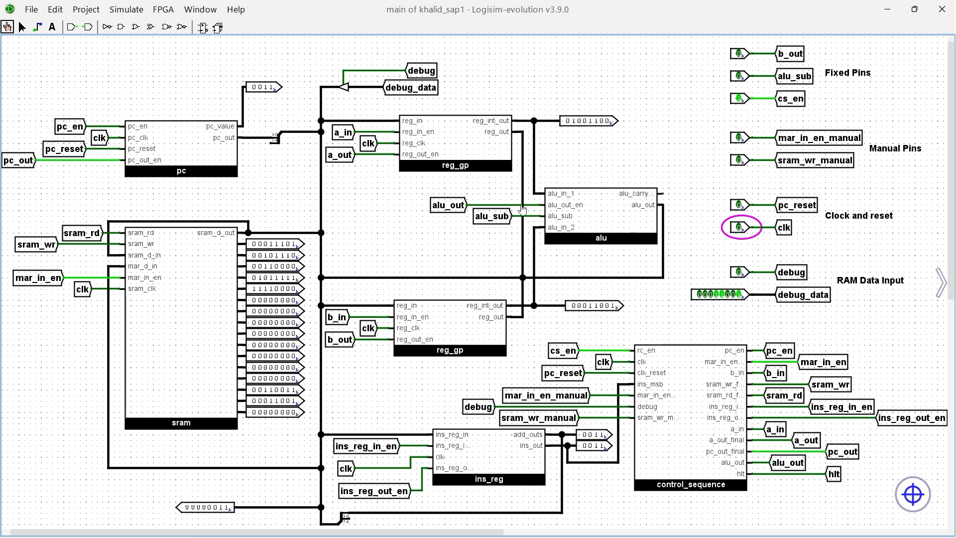
Pulse clk through the full STA 15 instruction, storing register A at memory address 15 and returning to the fetch stage
left_click(744, 231)
left_click(744, 232)
left_click(744, 231)
left_click(744, 231)
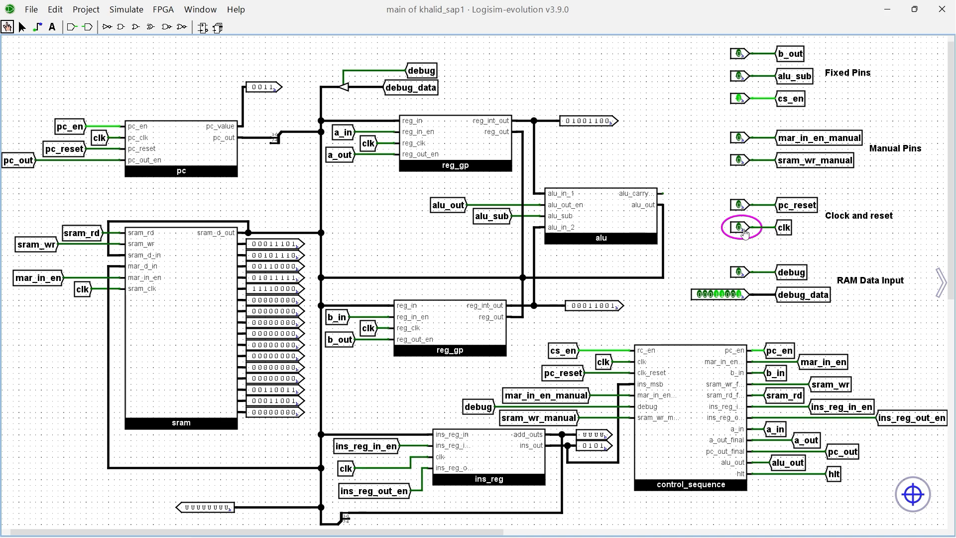
left_click(743, 232)
left_click(744, 231)
left_click(744, 231)
left_click(743, 231)
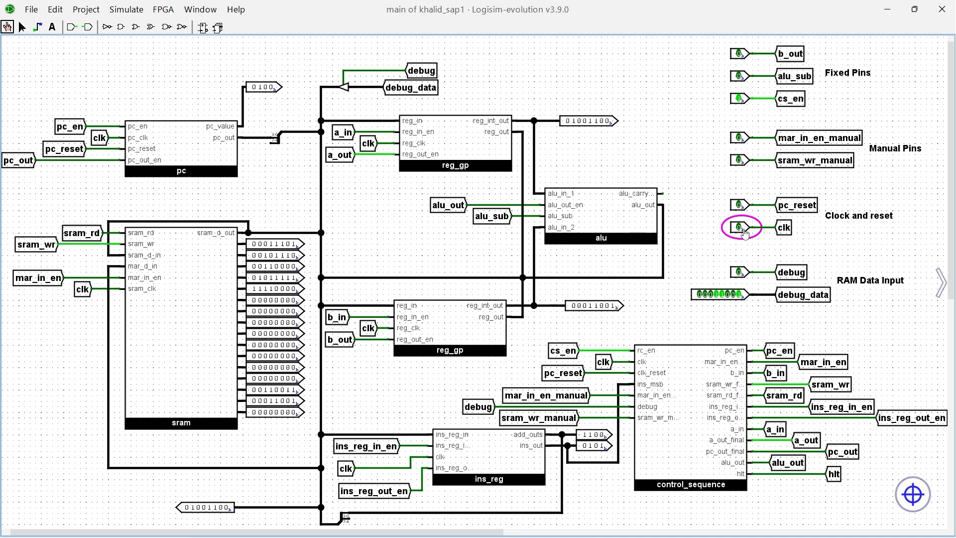
left_click(744, 232)
left_click(744, 232)
left_click(742, 232)
left_click(739, 234)
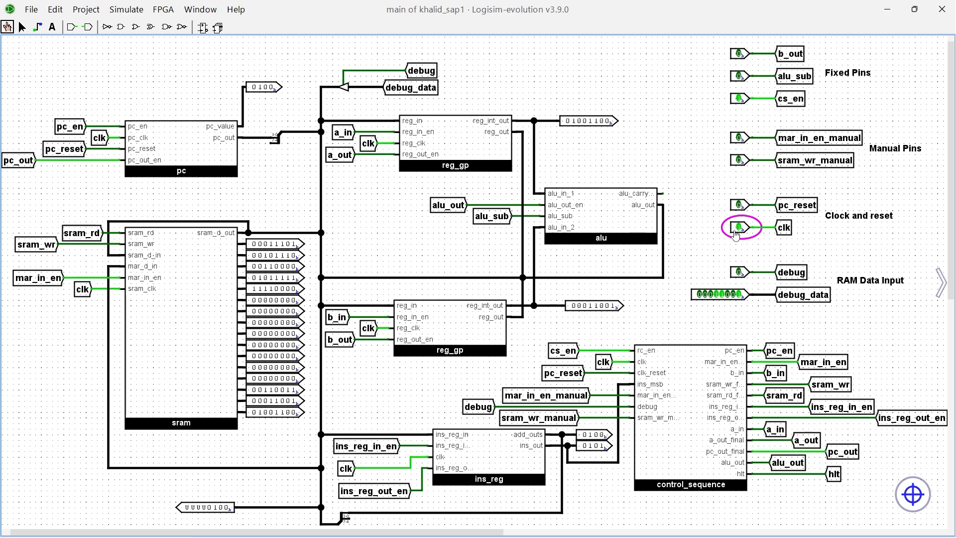
left_click(738, 234)
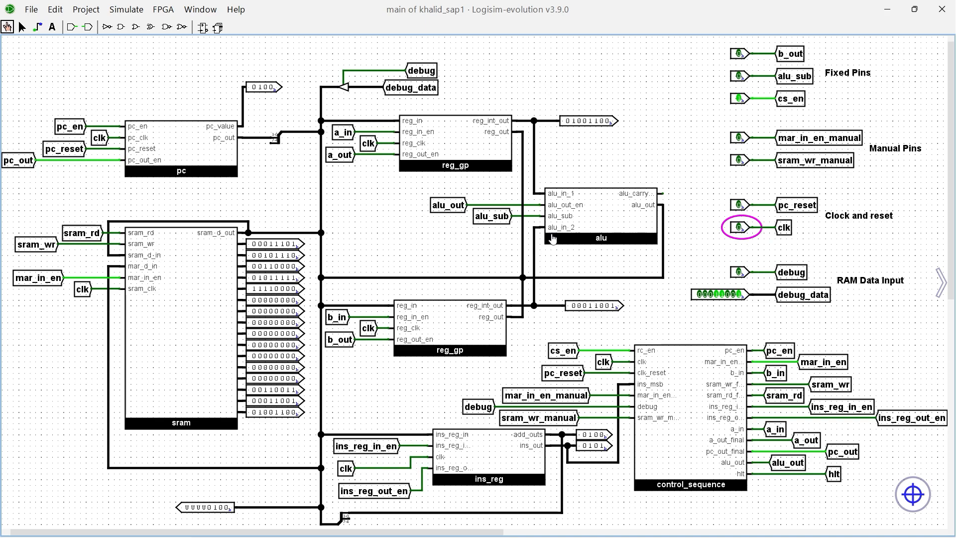
Pulse clk to fetch the HLT instruction into the instruction register and run it
left_click(740, 228)
left_click(741, 229)
left_click(740, 229)
left_click(740, 229)
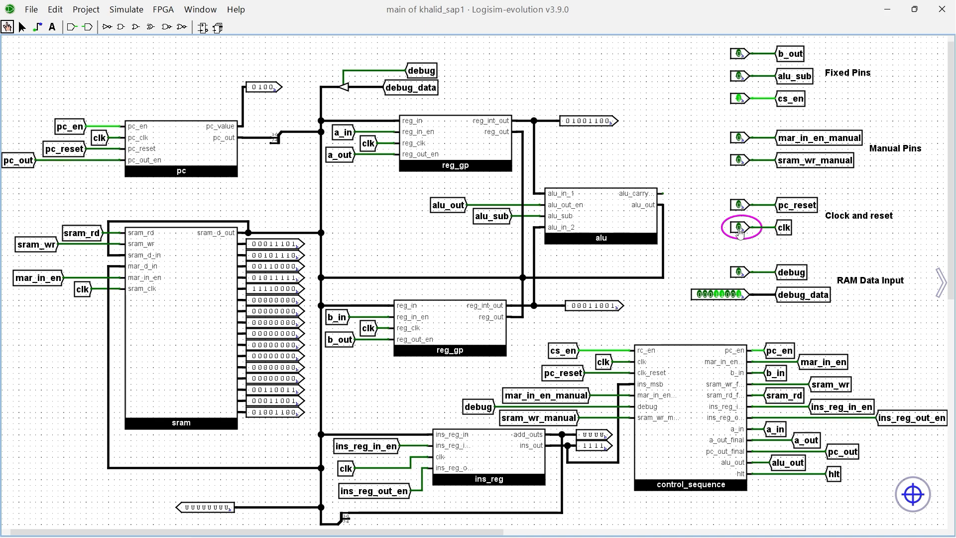
left_click(740, 229)
left_click(741, 229)
Reset the program counter to 0000 by turning pc_reset on and off again
left_click(740, 205)
left_click(740, 229)
left_click(741, 228)
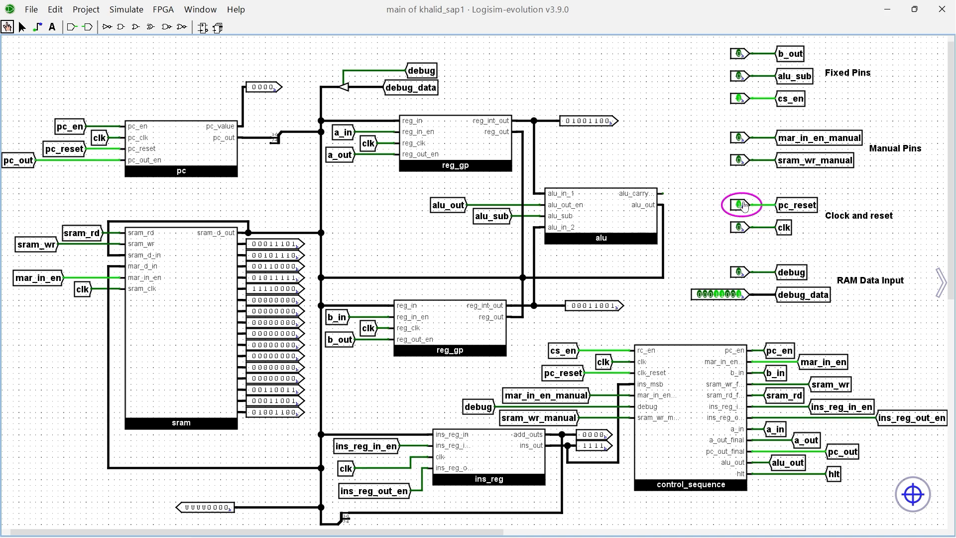
left_click(740, 205)
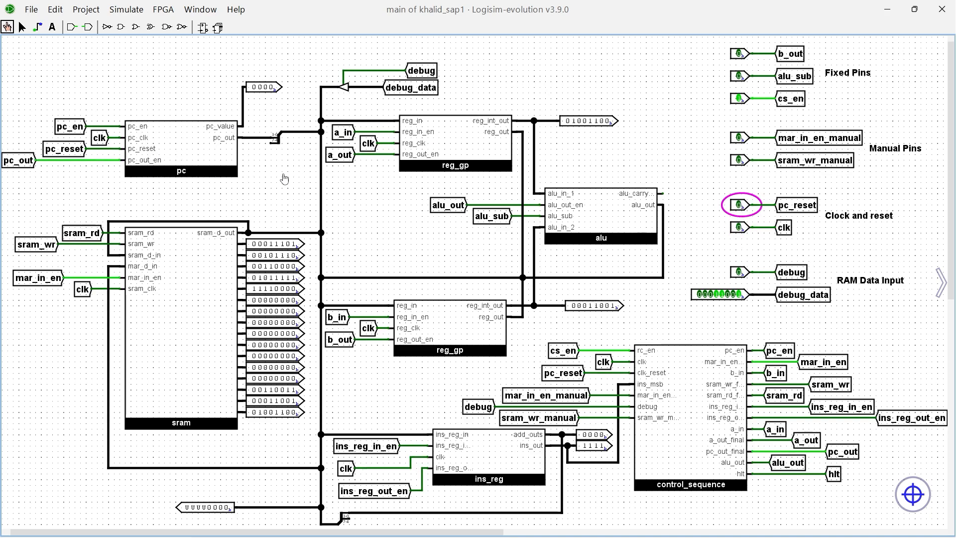